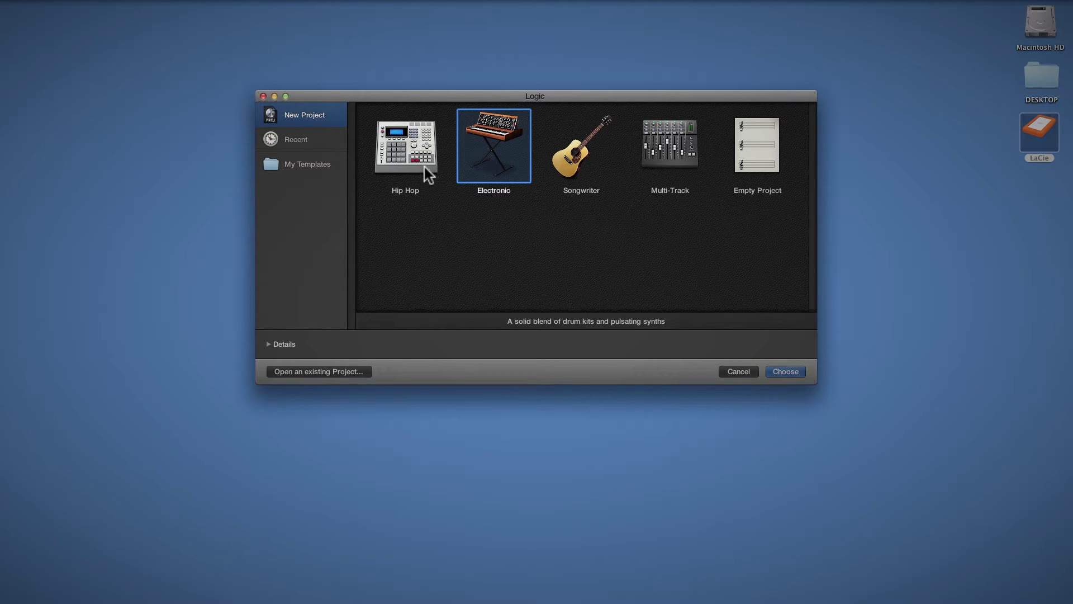
# - Create a new project from the Empty Project template and add one software instrument track routed to Output 1 + 2
pyautogui.click(761, 147)
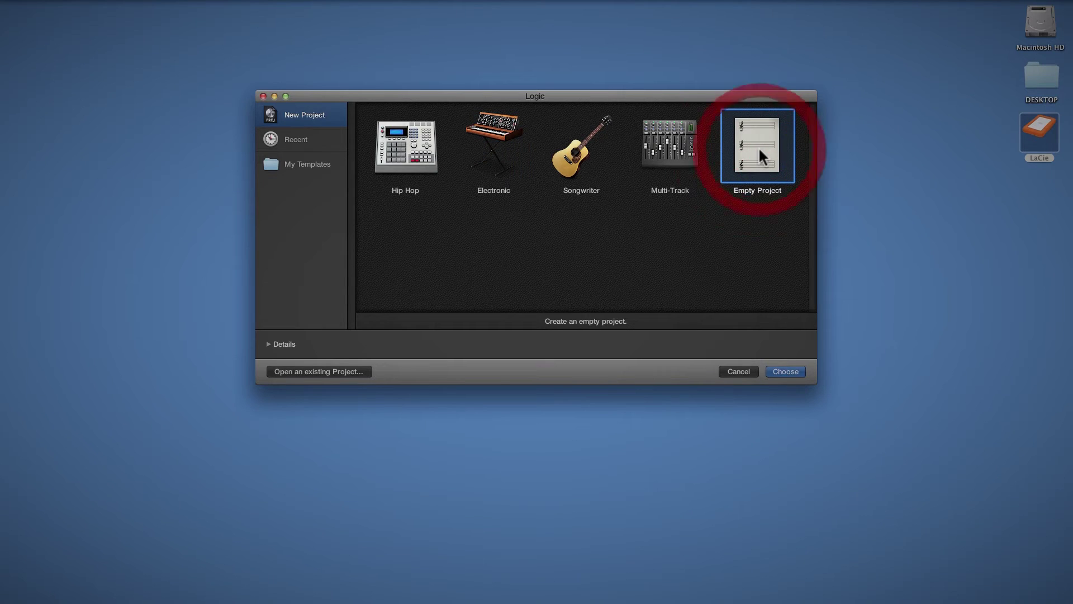
pyautogui.click(670, 152)
pyautogui.click(579, 146)
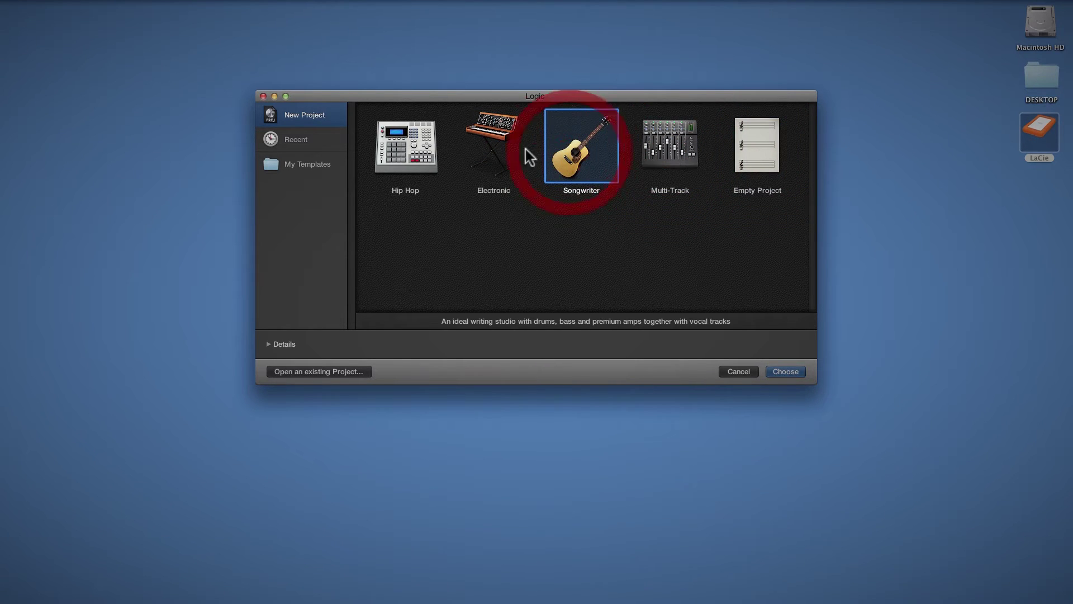
pyautogui.click(517, 141)
pyautogui.click(403, 144)
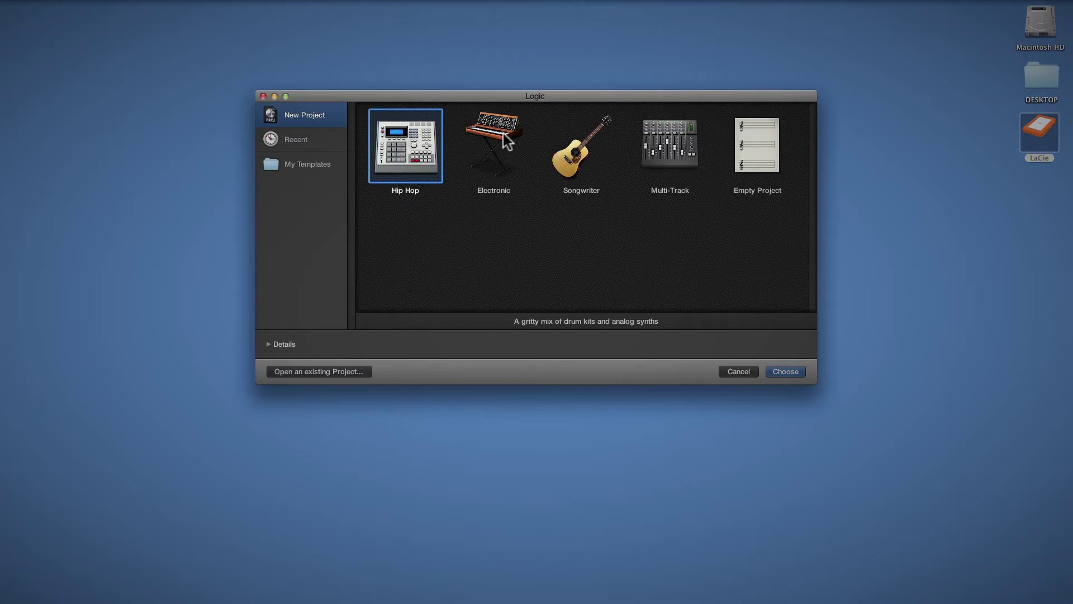
pyautogui.click(554, 159)
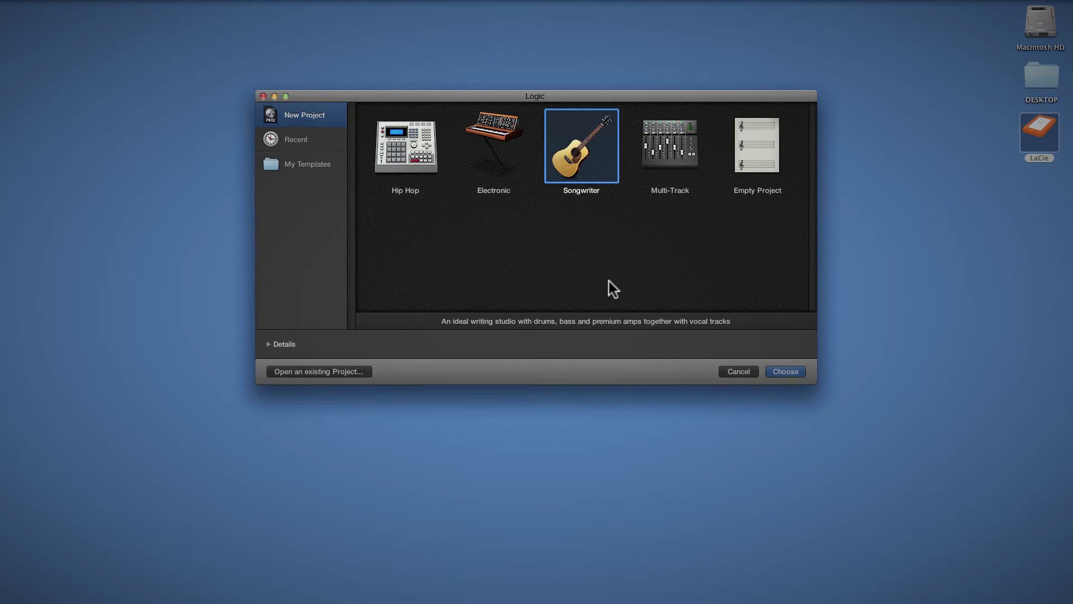
pyautogui.click(757, 150)
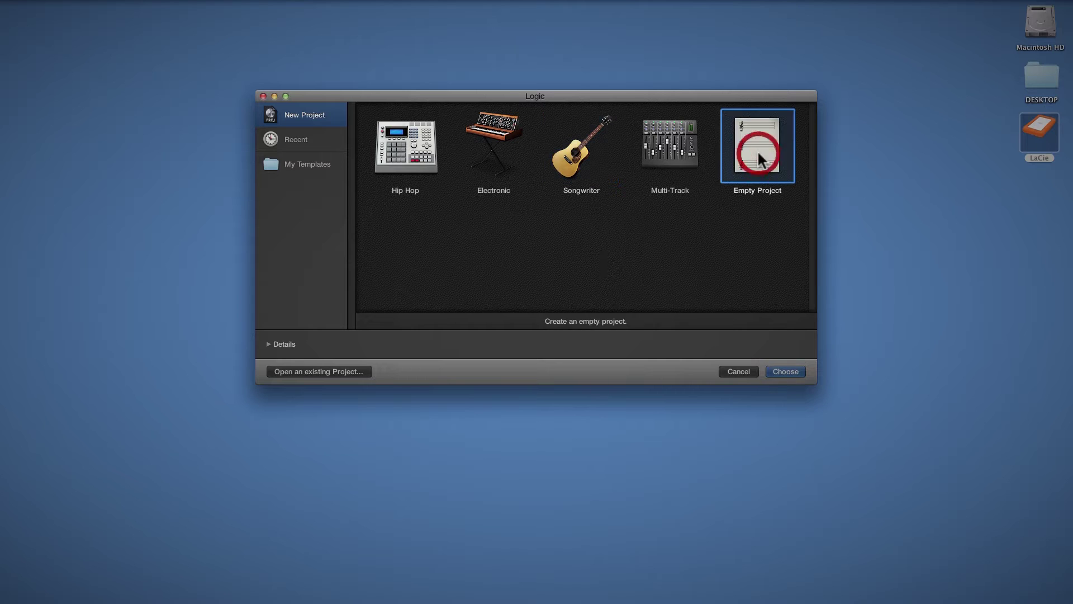
pyautogui.click(772, 371)
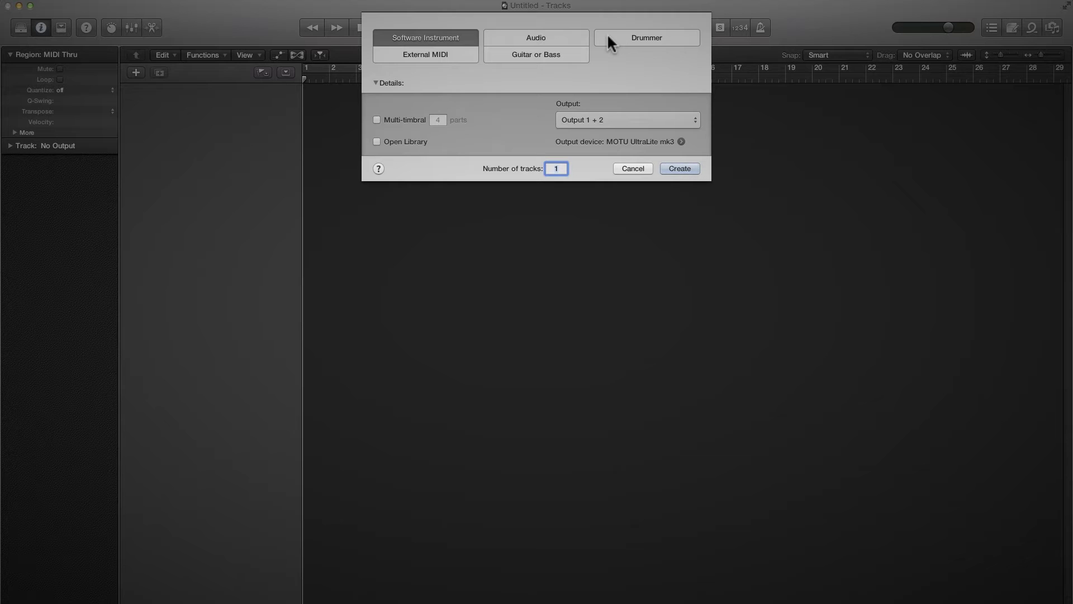
pyautogui.click(676, 166)
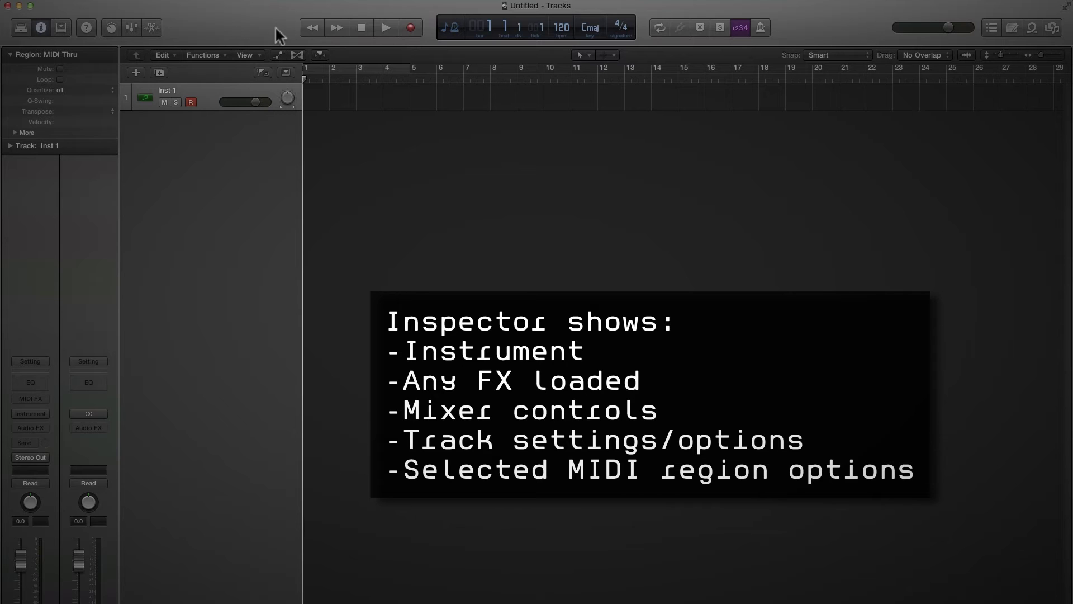
pyautogui.click(136, 73)
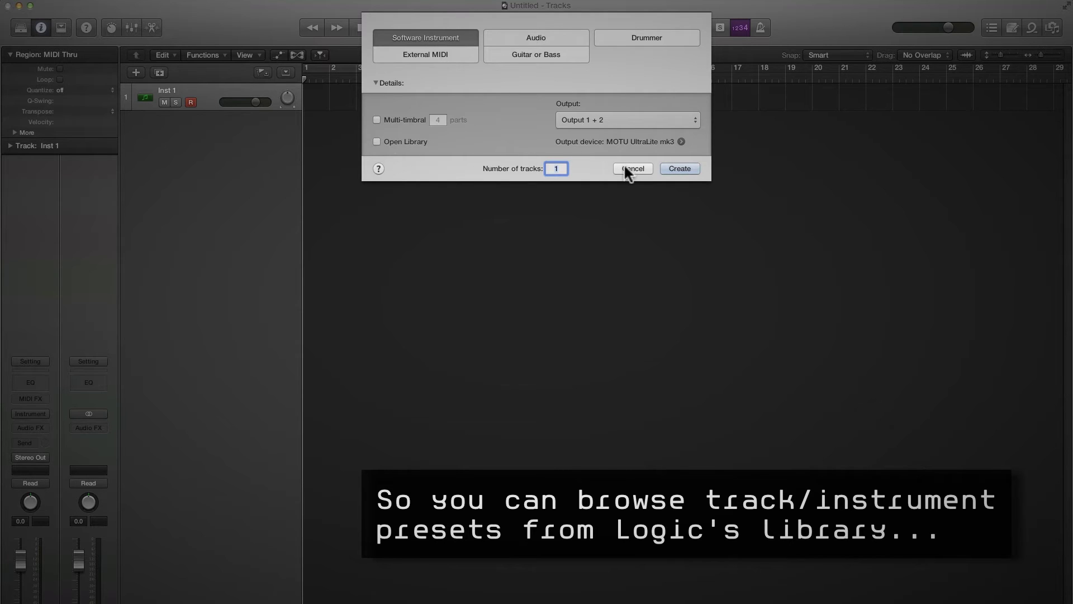
pyautogui.press('Escape')
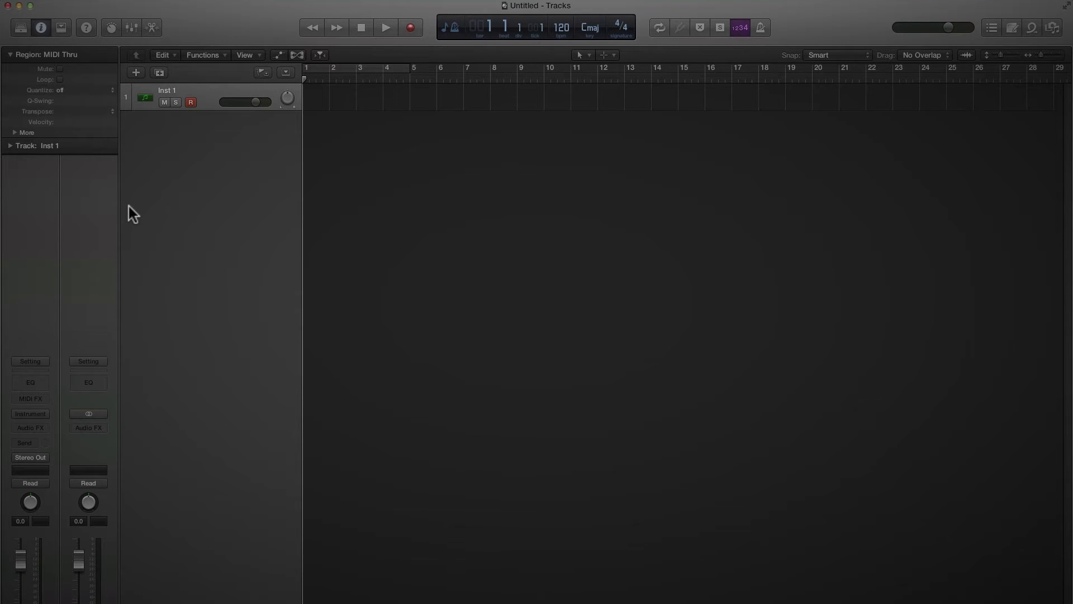
# - Open the Library for the instrument track and browse the Pad presets in the Synthesizer category
pyautogui.click(19, 30)
pyautogui.moveTo(11, 90)
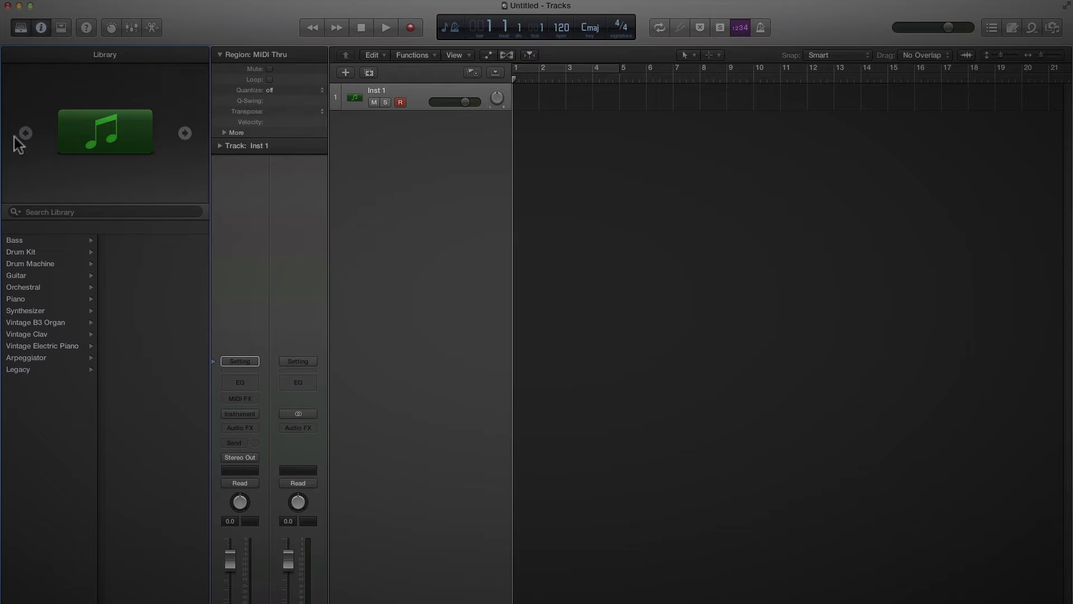
pyautogui.click(33, 311)
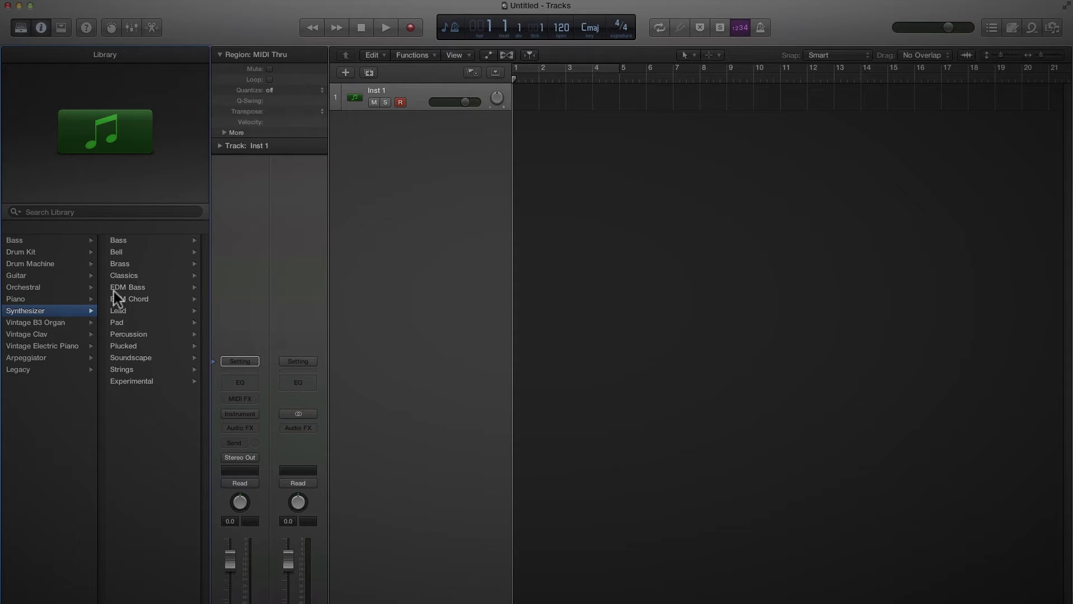
pyautogui.click(125, 323)
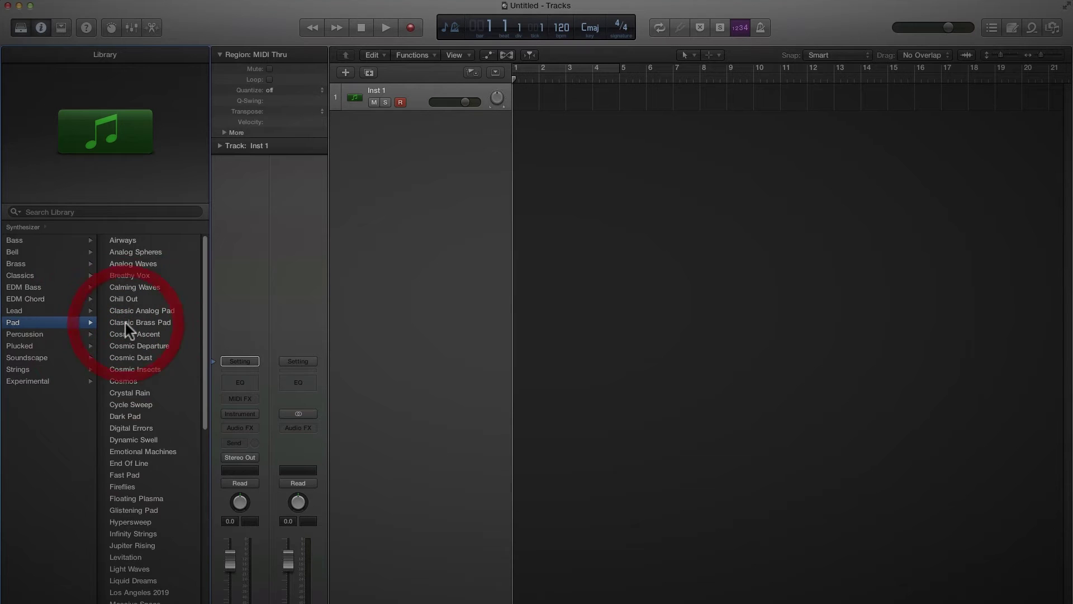
pyautogui.scroll(-10, 155, 346)
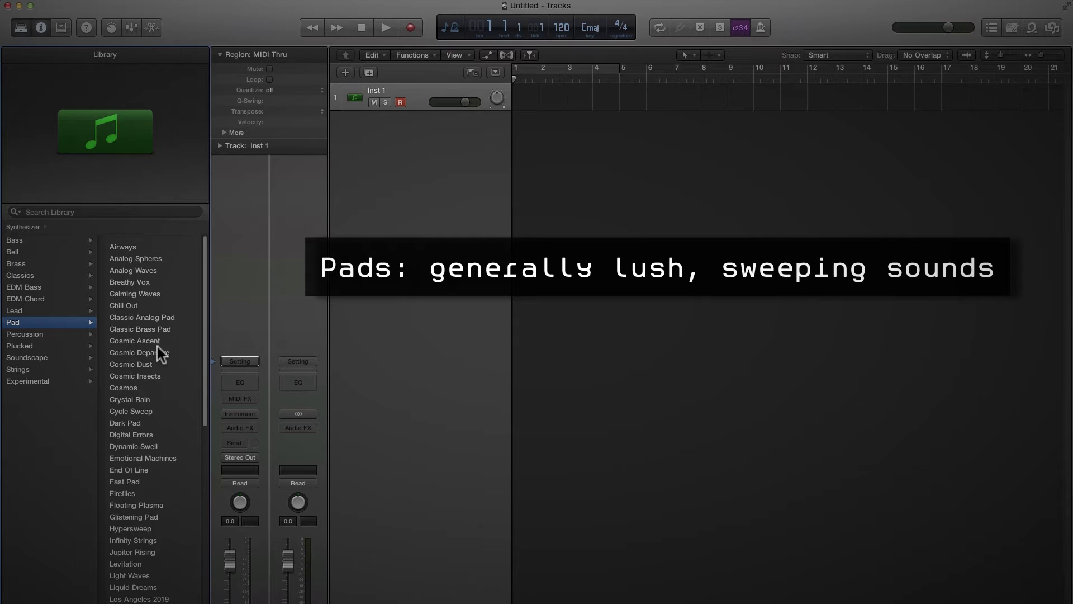
pyautogui.scroll(7, 157, 348)
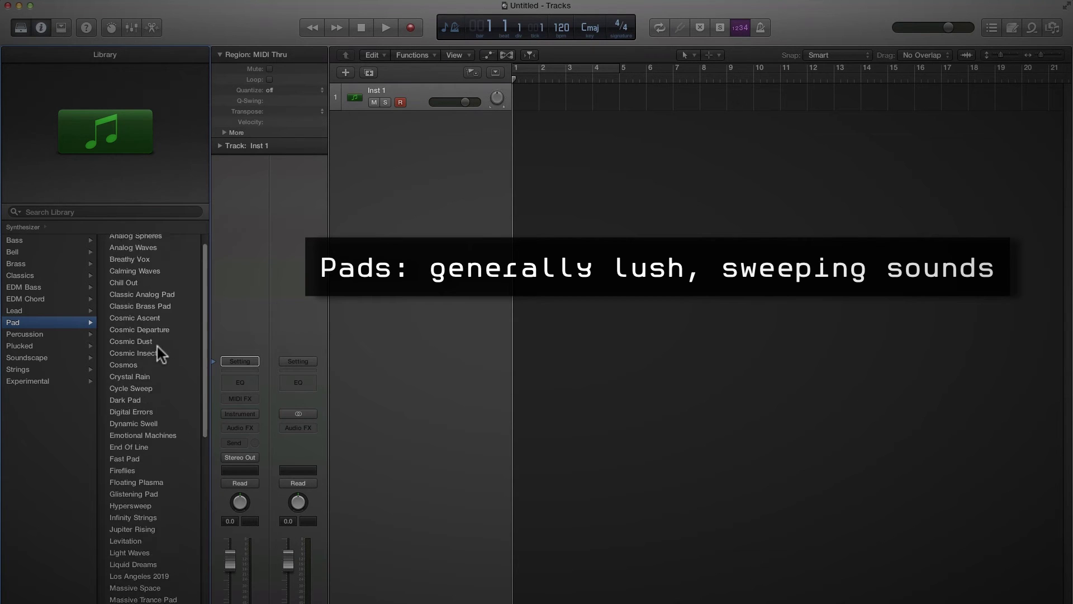
pyautogui.scroll(-10, 156, 346)
pyautogui.scroll(14, 157, 346)
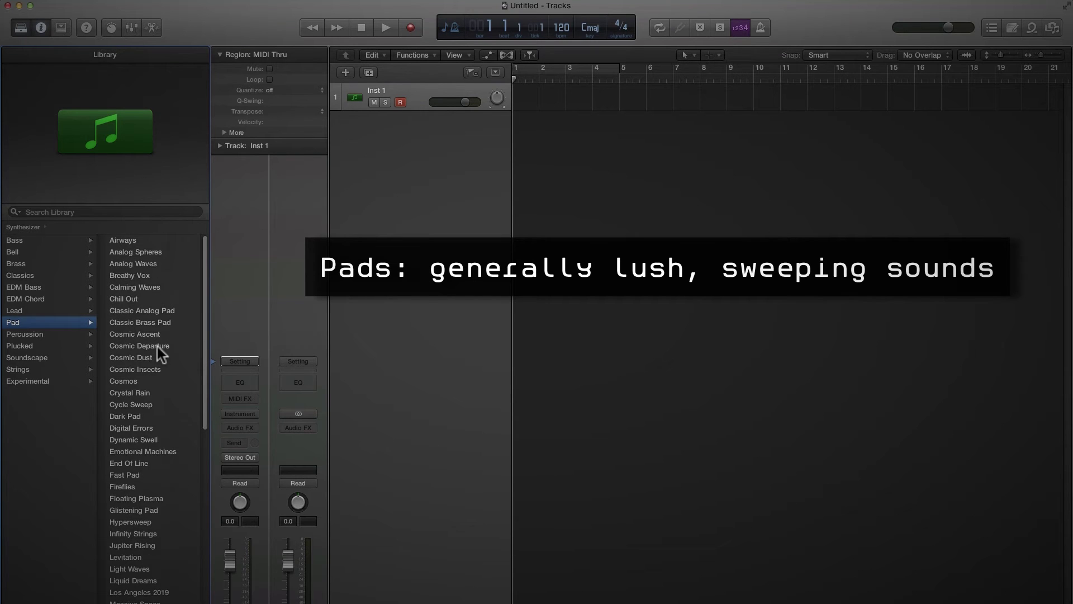
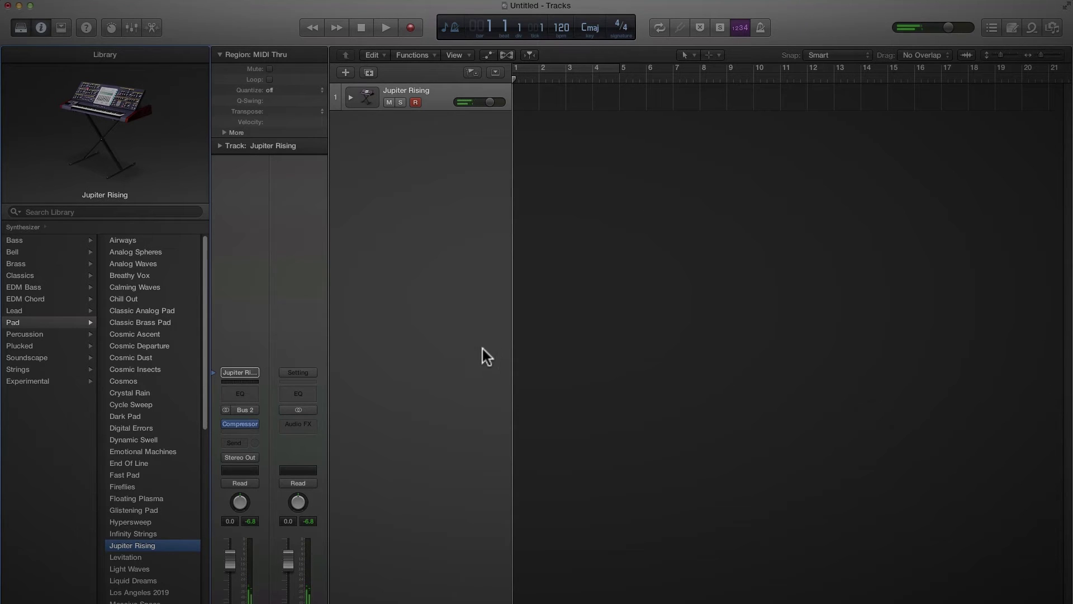
# - Load the Los Angeles 2019 pad preset onto the track and close the Library
pyautogui.scroll(-3, 172, 482)
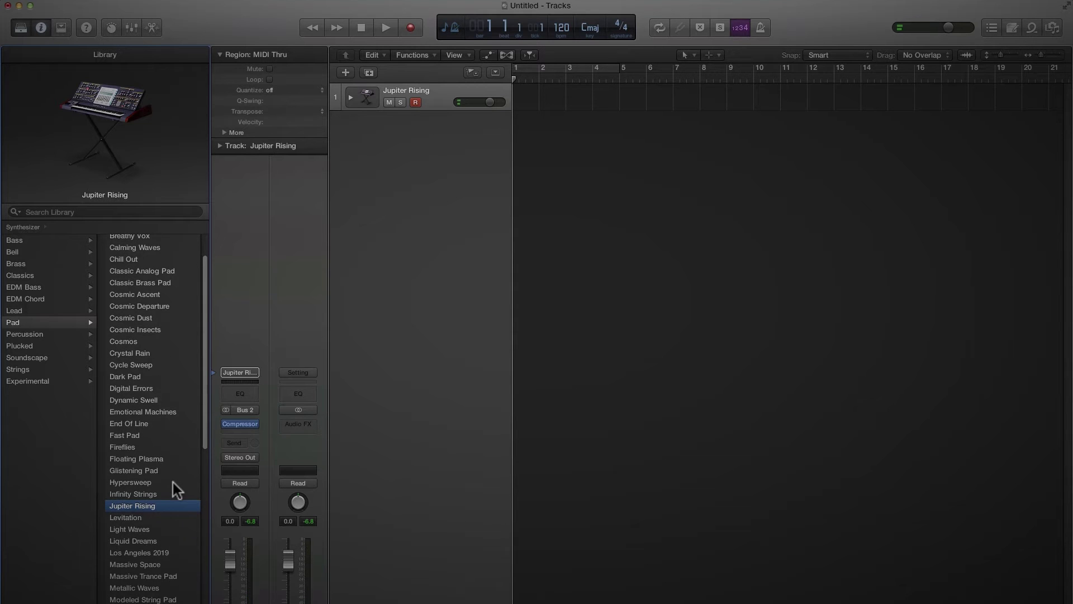
pyautogui.scroll(-1, 168, 491)
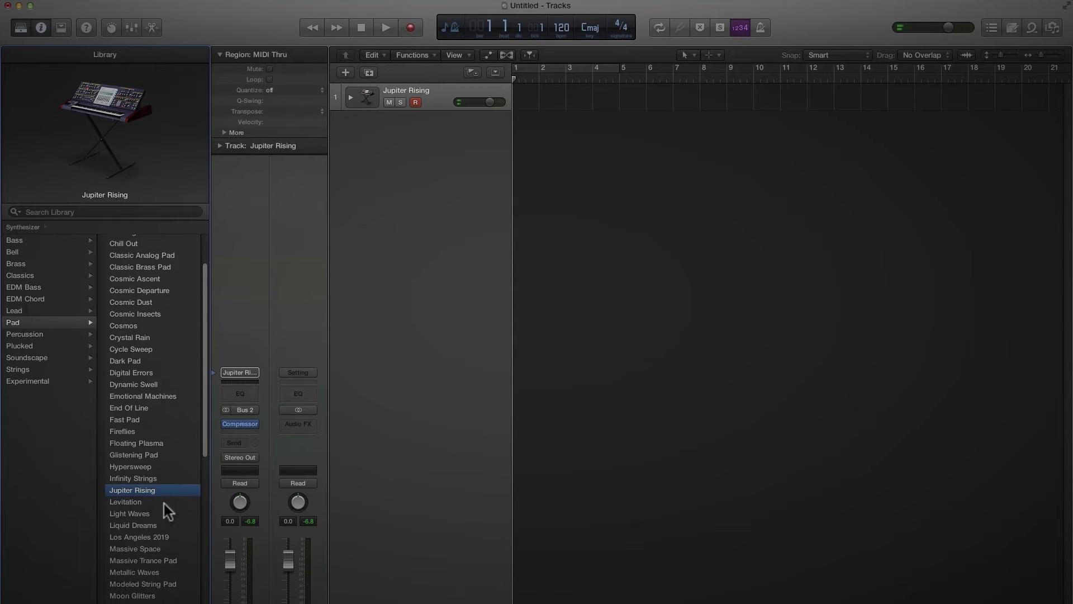
pyautogui.click(143, 536)
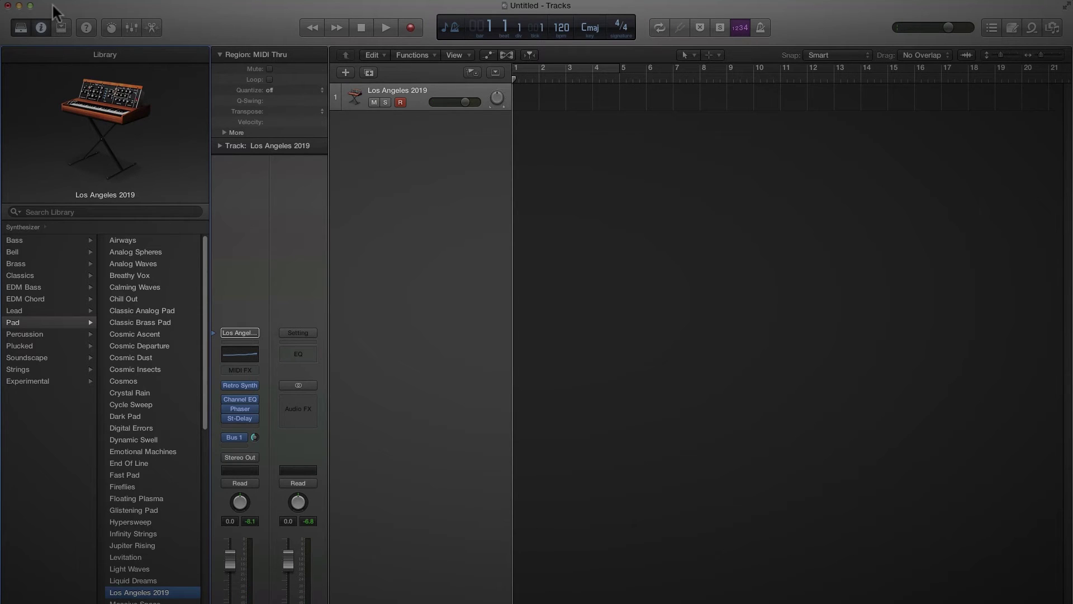
pyautogui.click(17, 26)
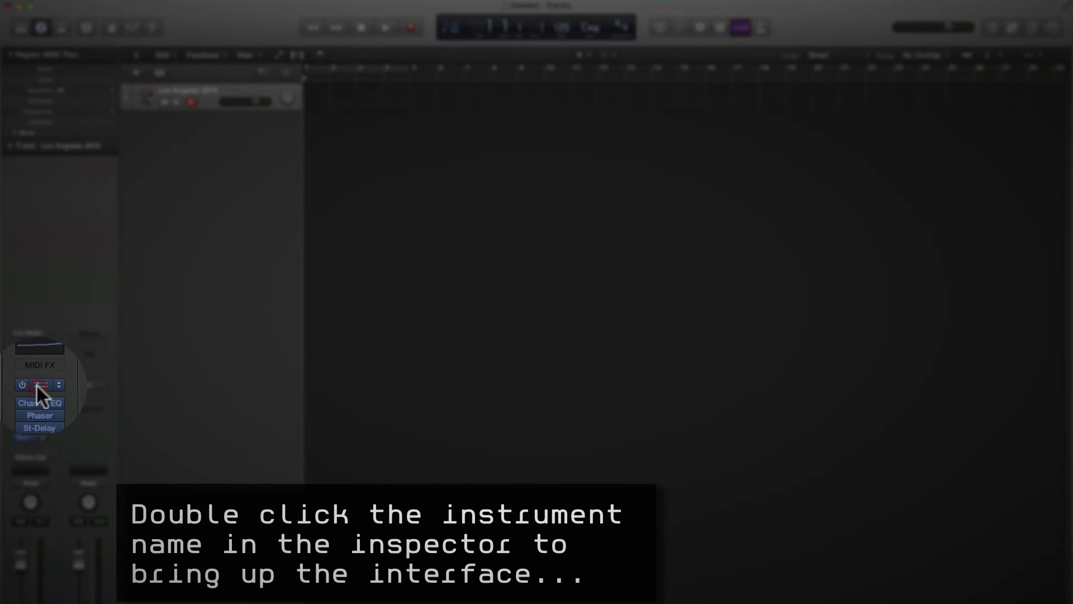
# - Open the track's Retro Synth interface and place its window over the arrangement area
pyautogui.doubleClick(37, 386)
pyautogui.moveTo(276, 45); pyautogui.dragTo(579, 133)
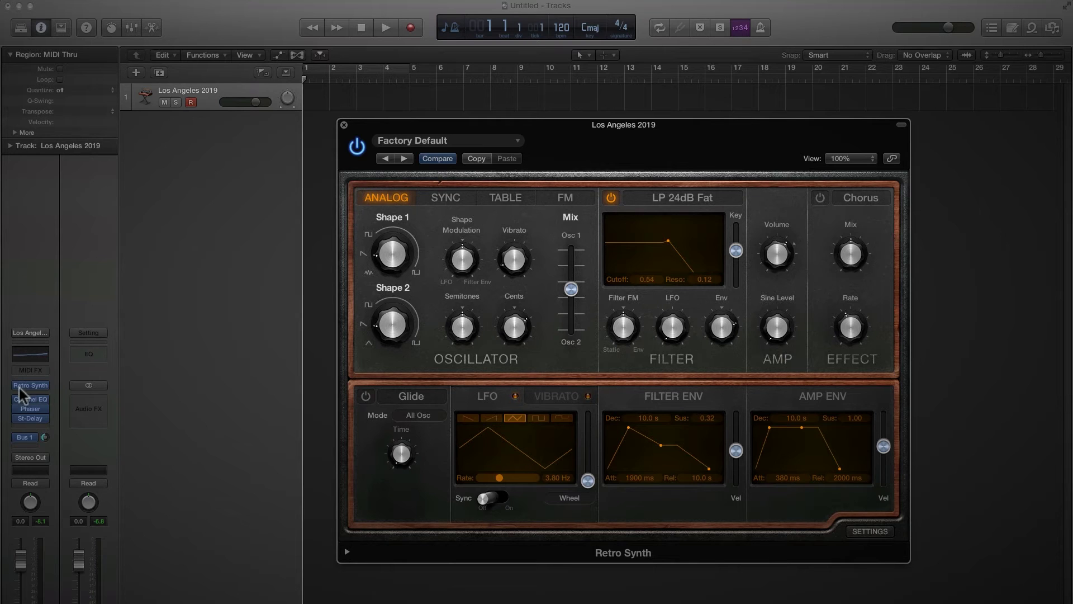
pyautogui.moveTo(306, 259); pyautogui.dragTo(311, 259)
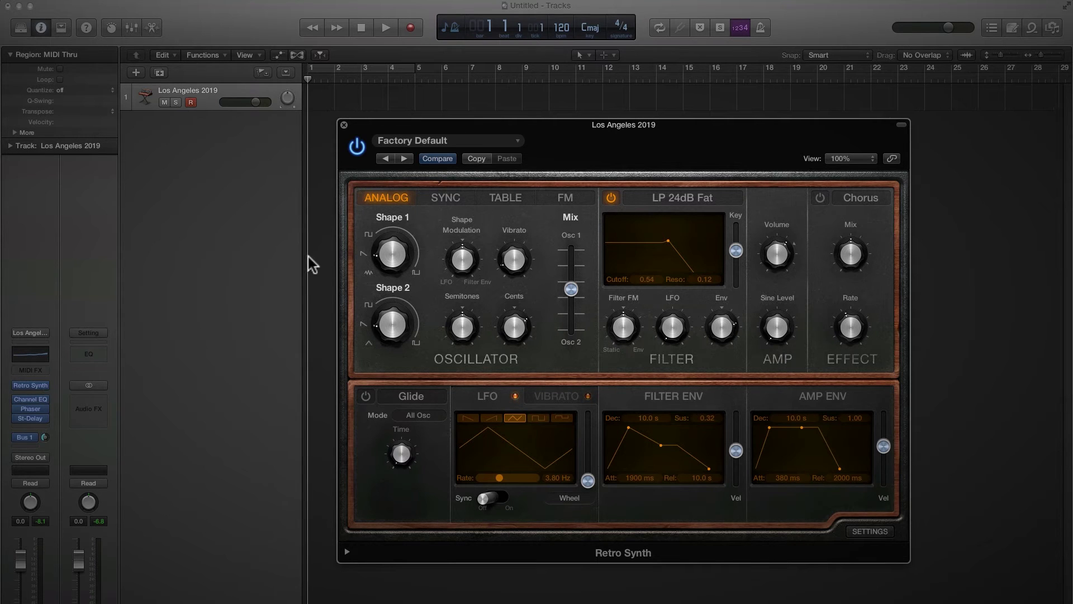
pyautogui.moveTo(558, 125); pyautogui.dragTo(553, 128)
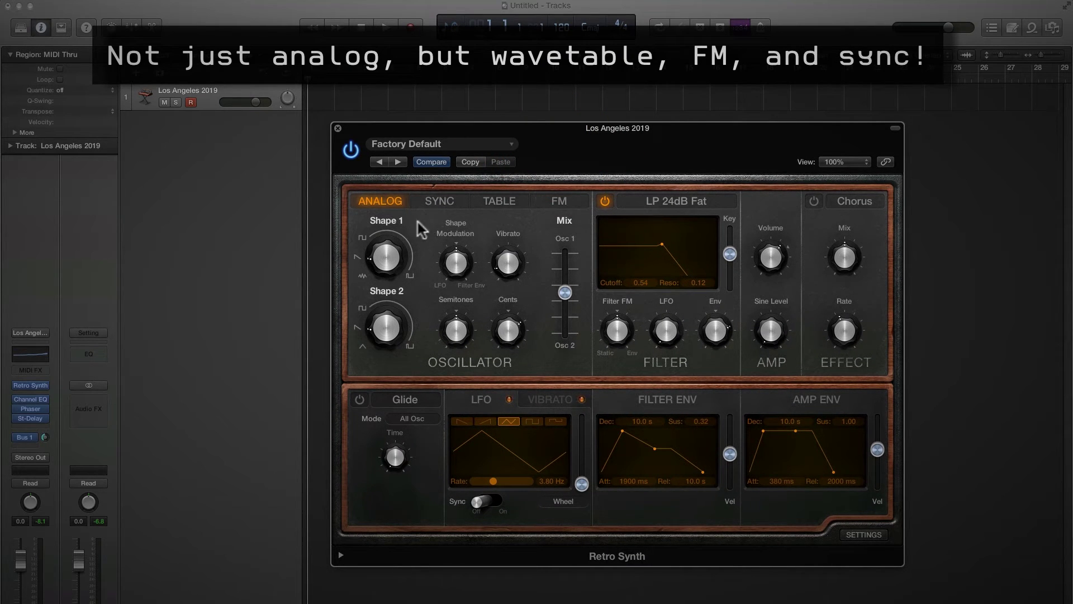
# - Adjust the oscillator Semitones in Retro Synth and lower the filter cutoff to about 0.33
pyautogui.moveTo(408, 313)
pyautogui.click(457, 335)
pyautogui.moveTo(457, 336); pyautogui.dragTo(454, 307)
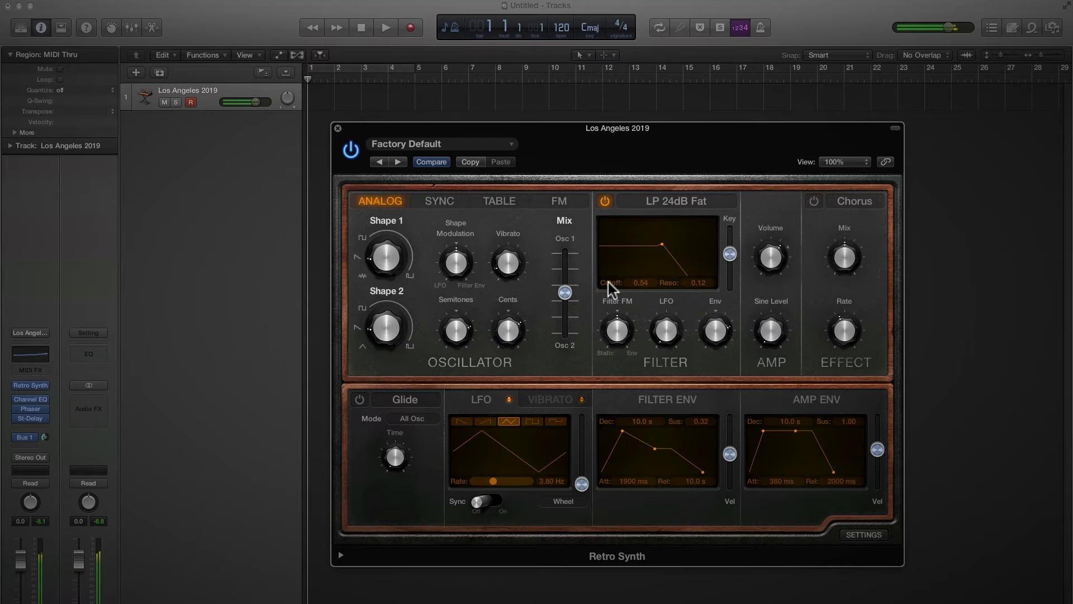
pyautogui.moveTo(752, 330)
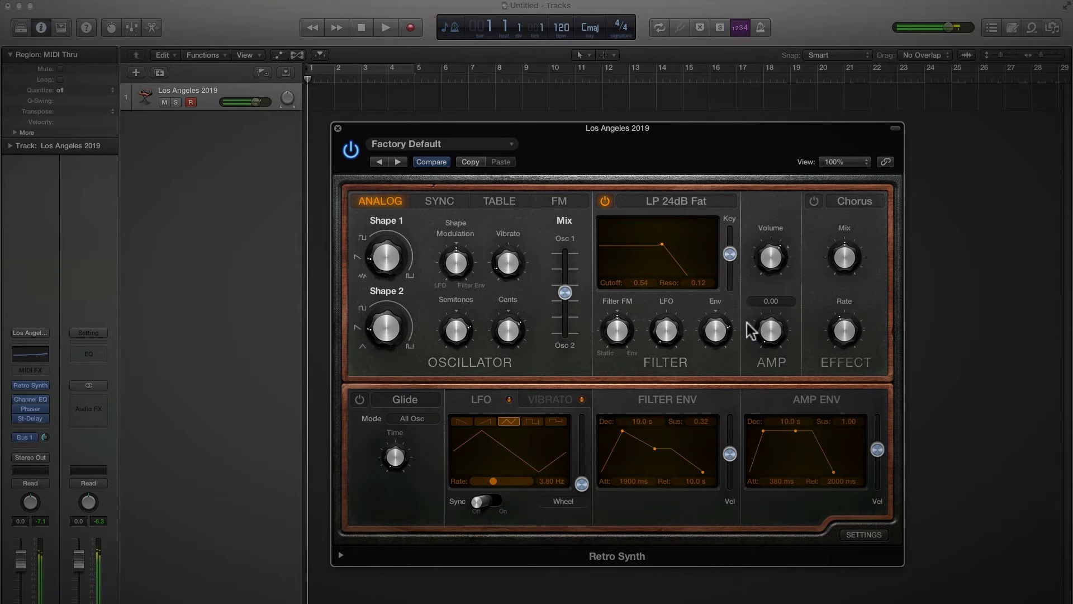
pyautogui.moveTo(626, 330)
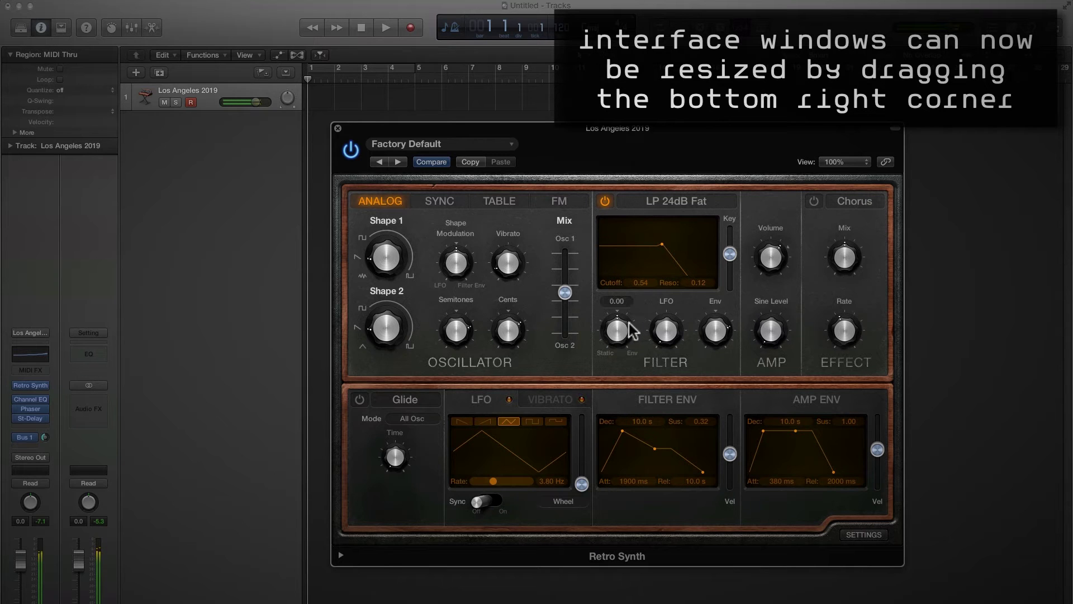
pyautogui.moveTo(645, 283); pyautogui.dragTo(645, 329)
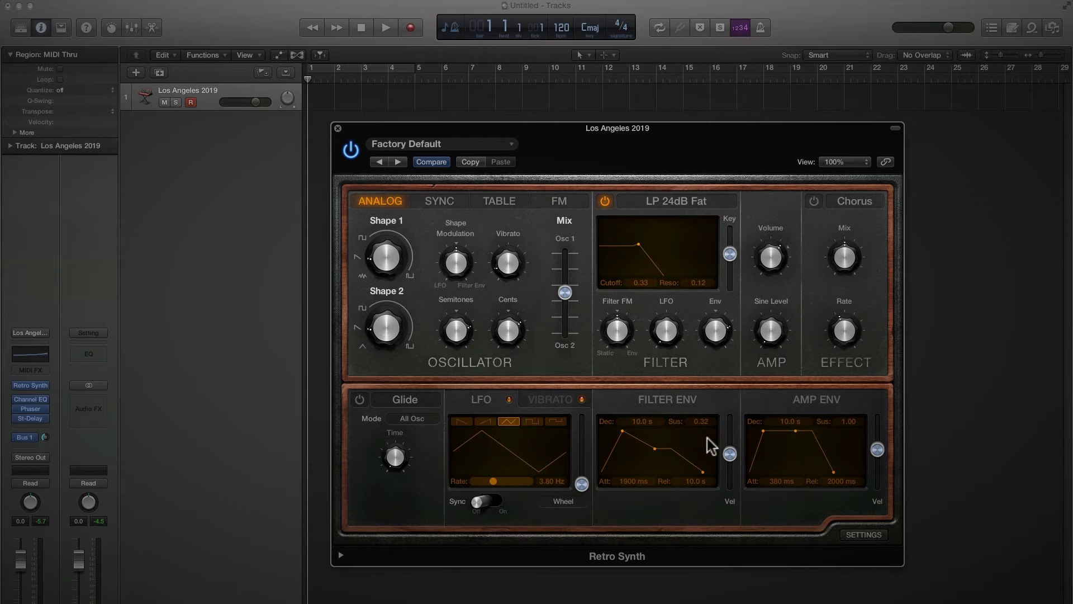
# - Shorten the amp envelope to about 34 ms attack and 740 ms release, and close the Retro Synth window
pyautogui.click(763, 431)
pyautogui.moveTo(763, 431); pyautogui.dragTo(777, 447)
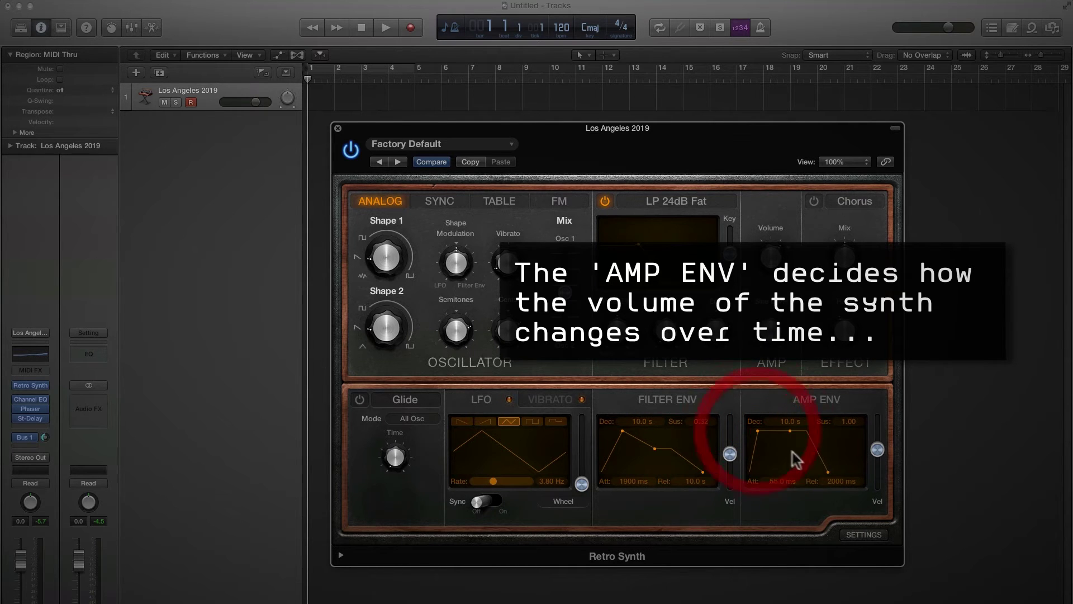
pyautogui.moveTo(837, 483); pyautogui.dragTo(837, 500)
pyautogui.moveTo(756, 431); pyautogui.dragTo(755, 430)
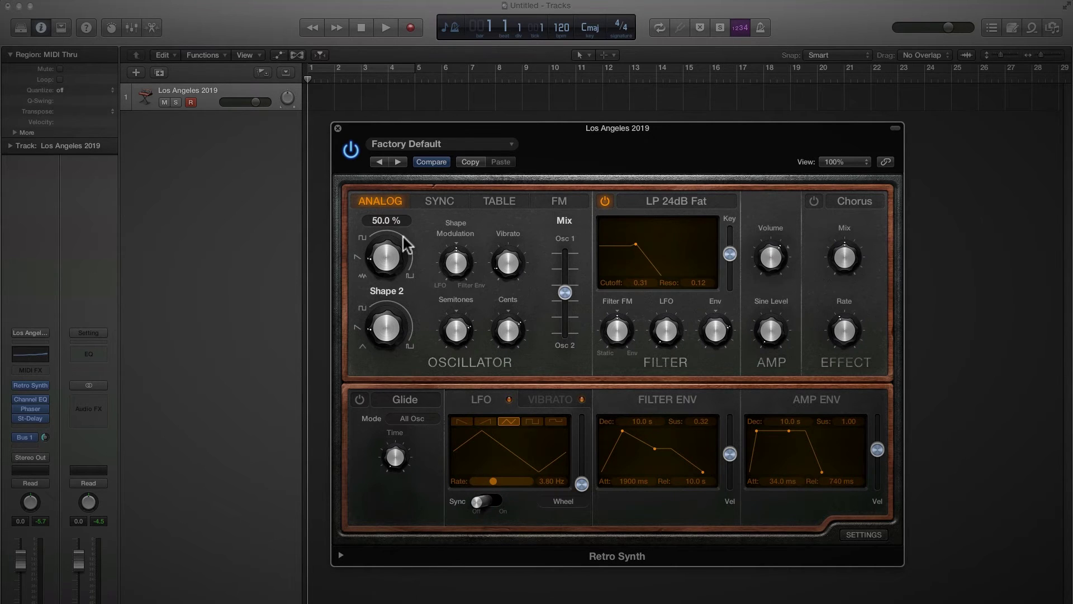
pyautogui.click(338, 129)
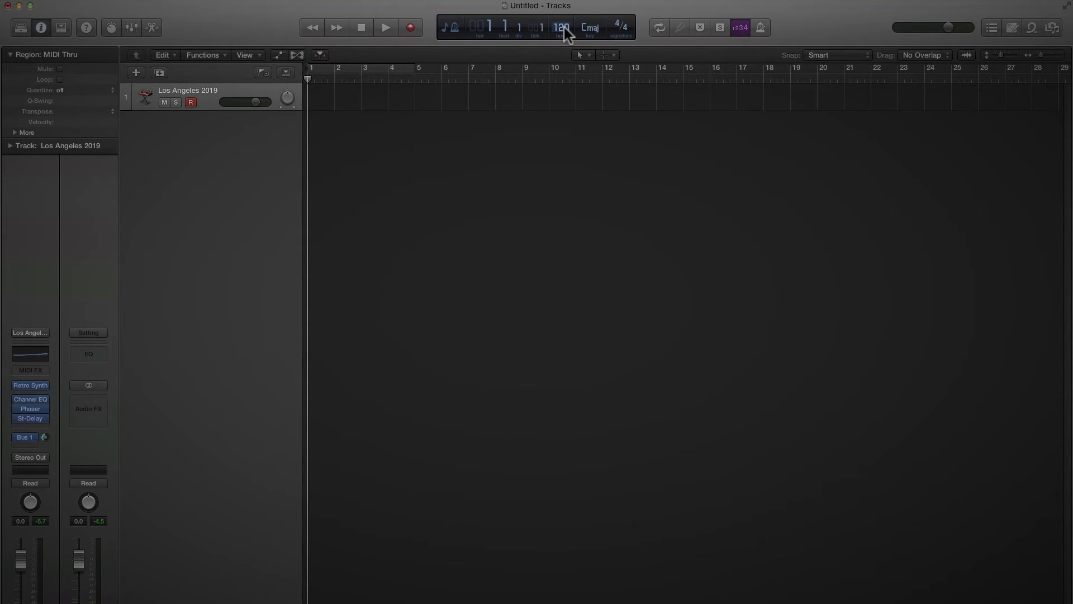
# - Enable cycle mode and set the cycle range from bar 1 to bar 9
pyautogui.click(355, 69)
pyautogui.moveTo(414, 68); pyautogui.dragTo(519, 74)
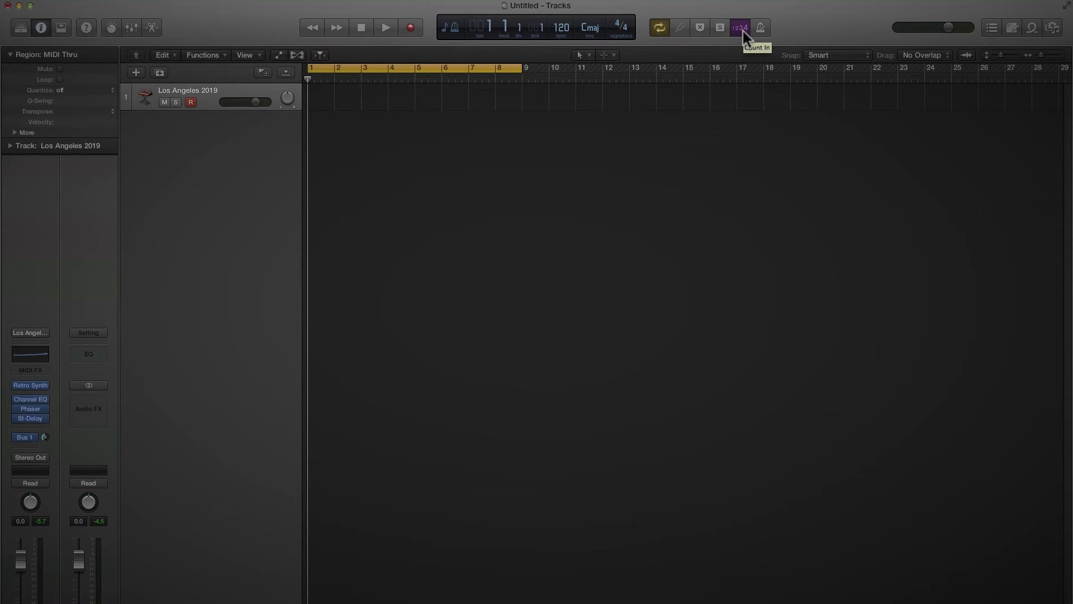
# - Turn on the metronome click and play the project briefly to try the pad sound against it
pyautogui.click(760, 28)
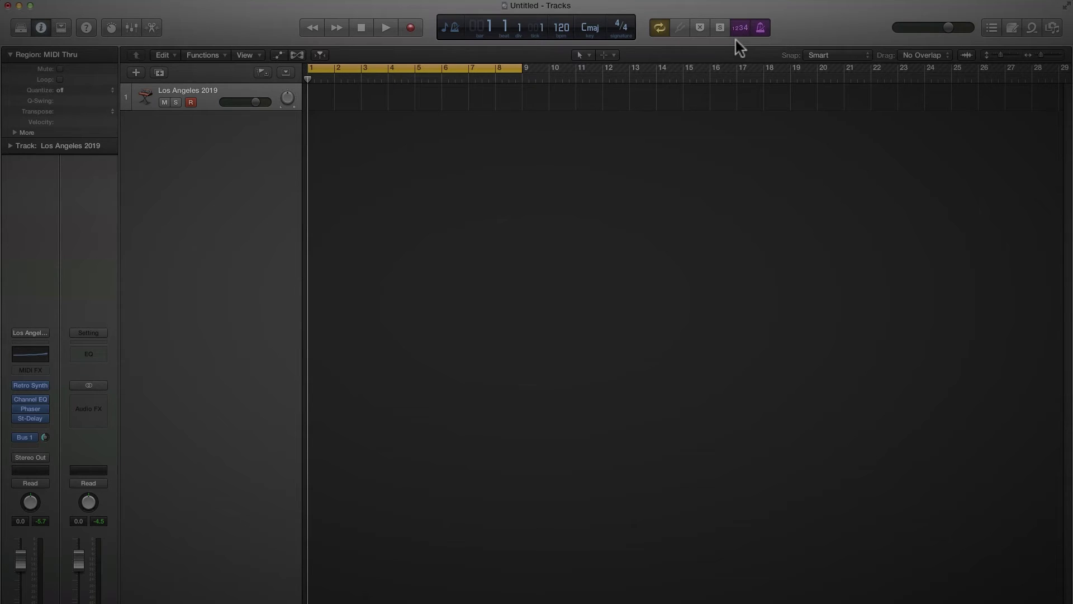
pyautogui.press('space')
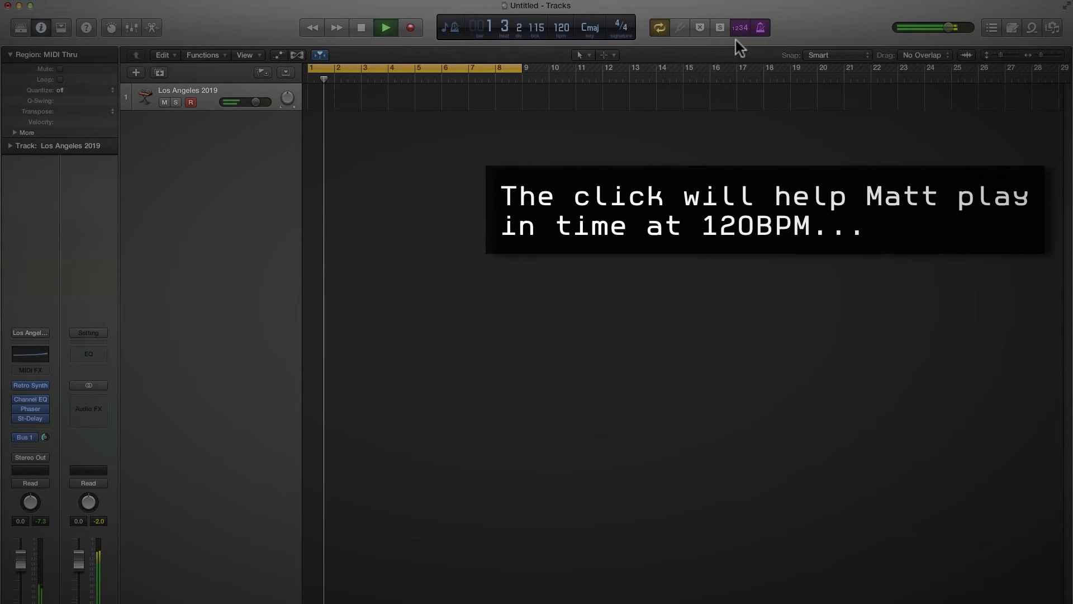
pyautogui.press('space')
# - Extend the cycle range to bar 17 and return the playhead to the project start
pyautogui.click(522, 66)
pyautogui.moveTo(522, 66); pyautogui.dragTo(737, 80)
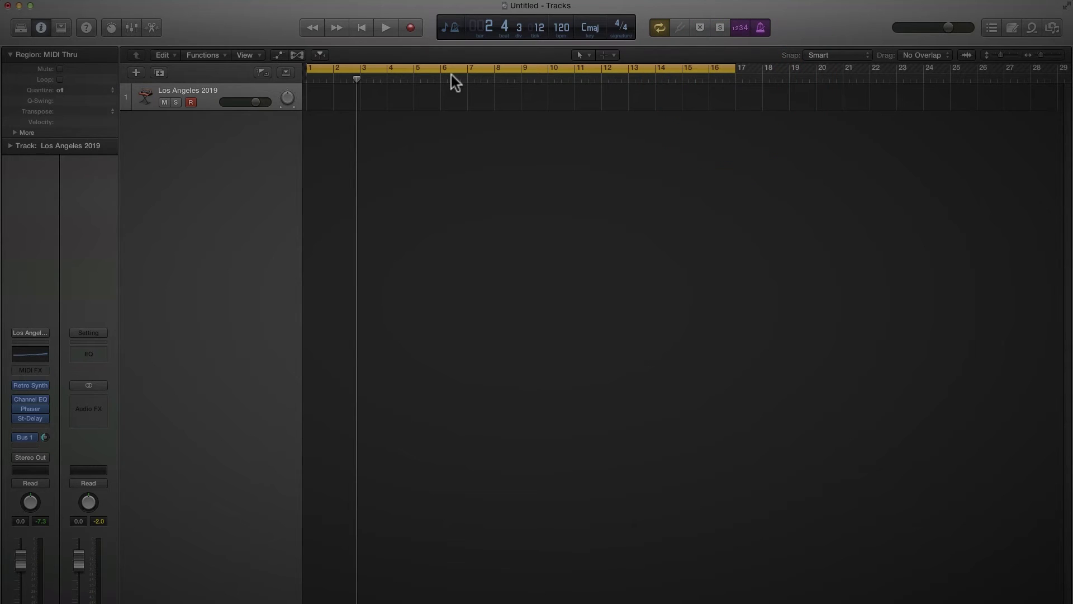
pyautogui.press('Return')
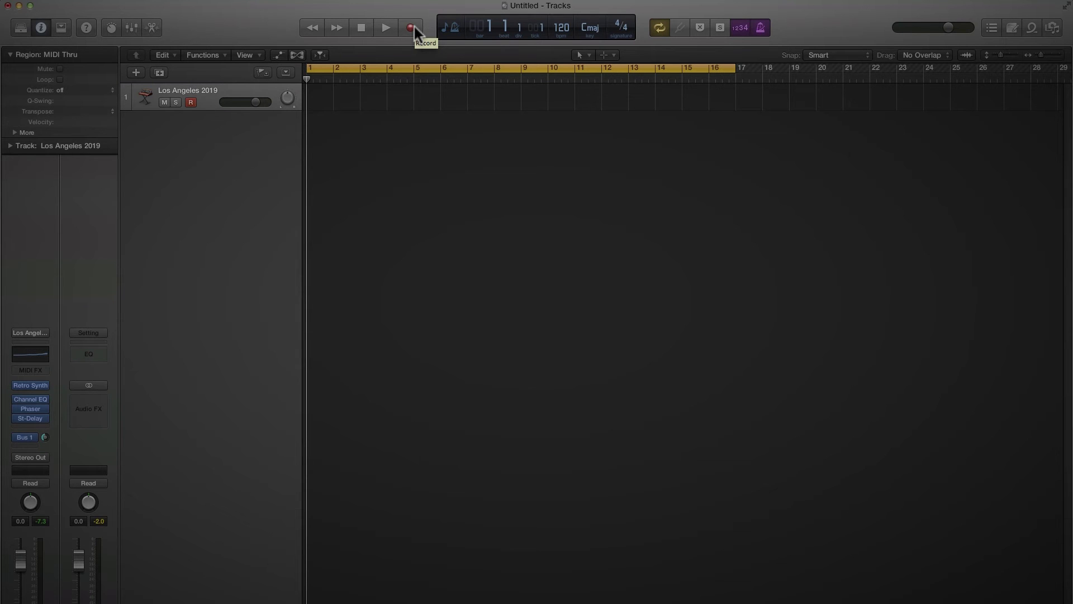
# - Show the mixer below the tracks area with all channel strips displayed
pyautogui.press('x')
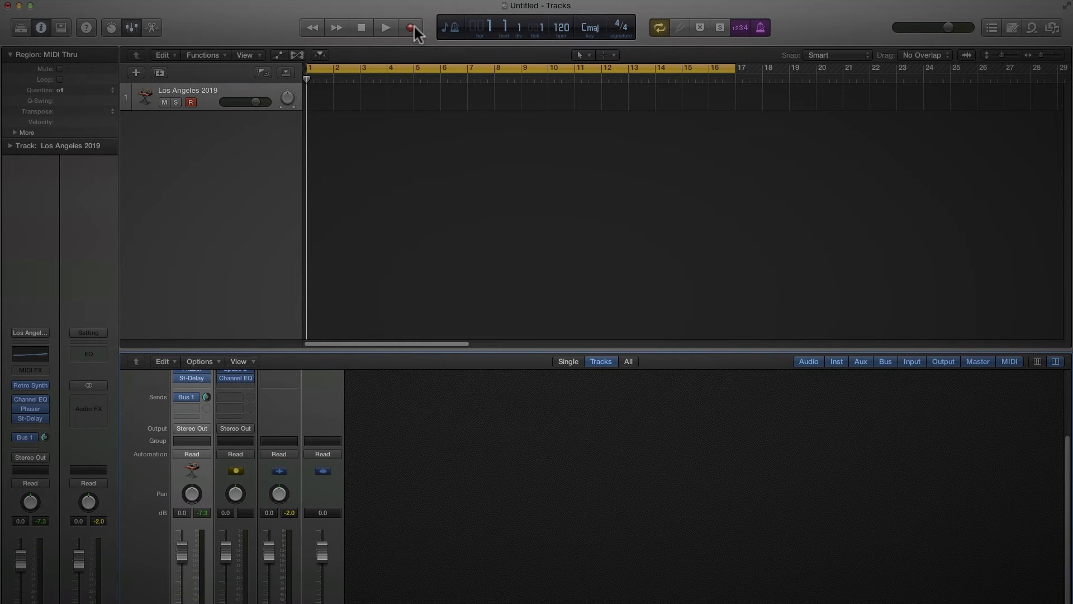
pyautogui.click(627, 361)
pyautogui.scroll(2, 498, 525)
pyautogui.scroll(-3, 498, 525)
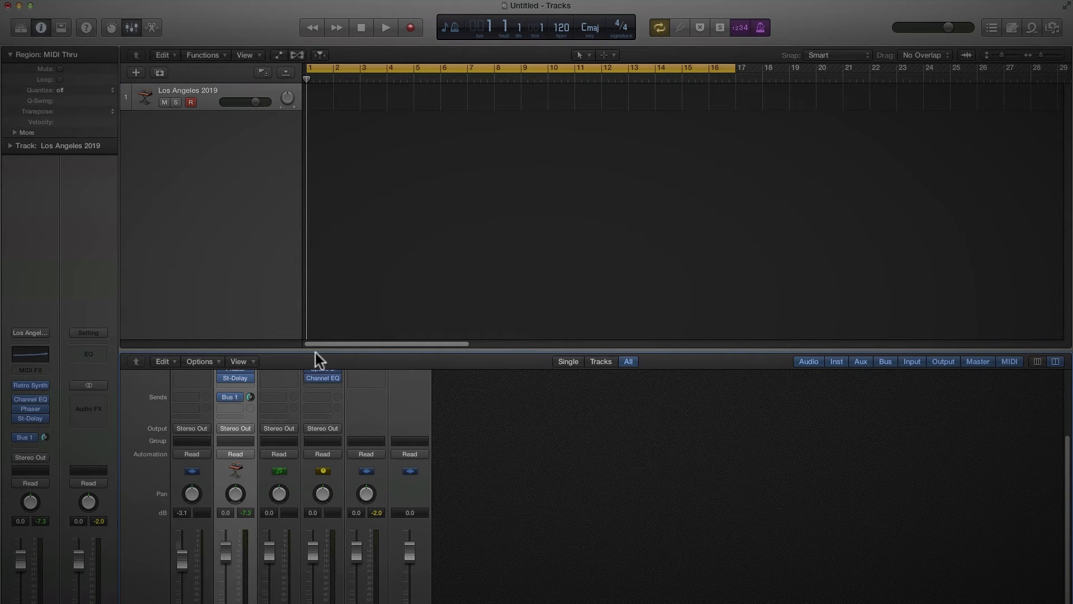
# - Record the pad part on the Los Angeles 2019 track across the 16-bar cycle and return the playhead to the project start
pyautogui.click(411, 29)
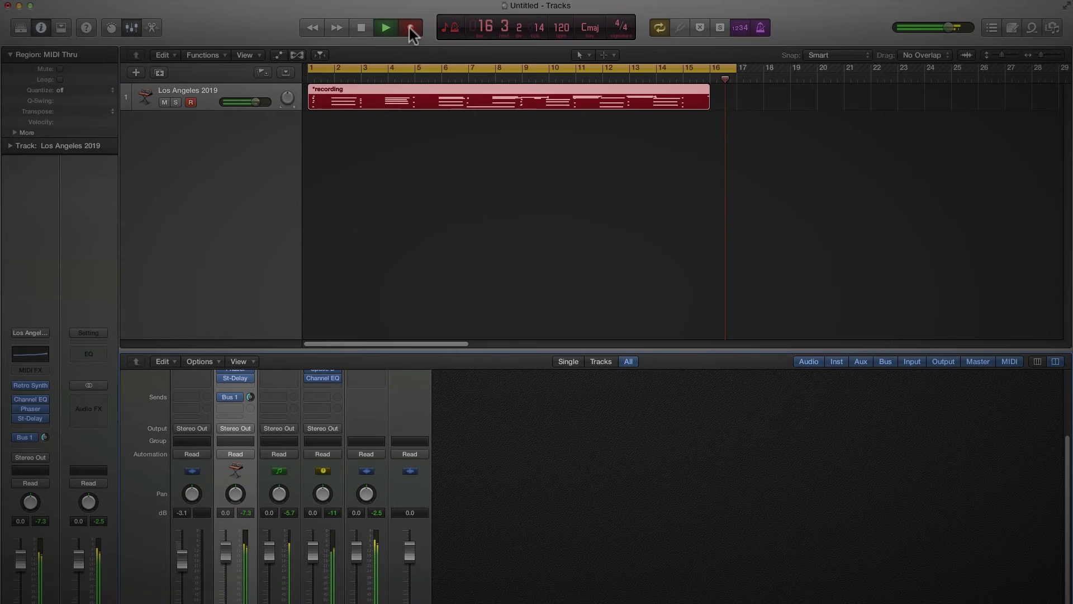
pyautogui.click(411, 29)
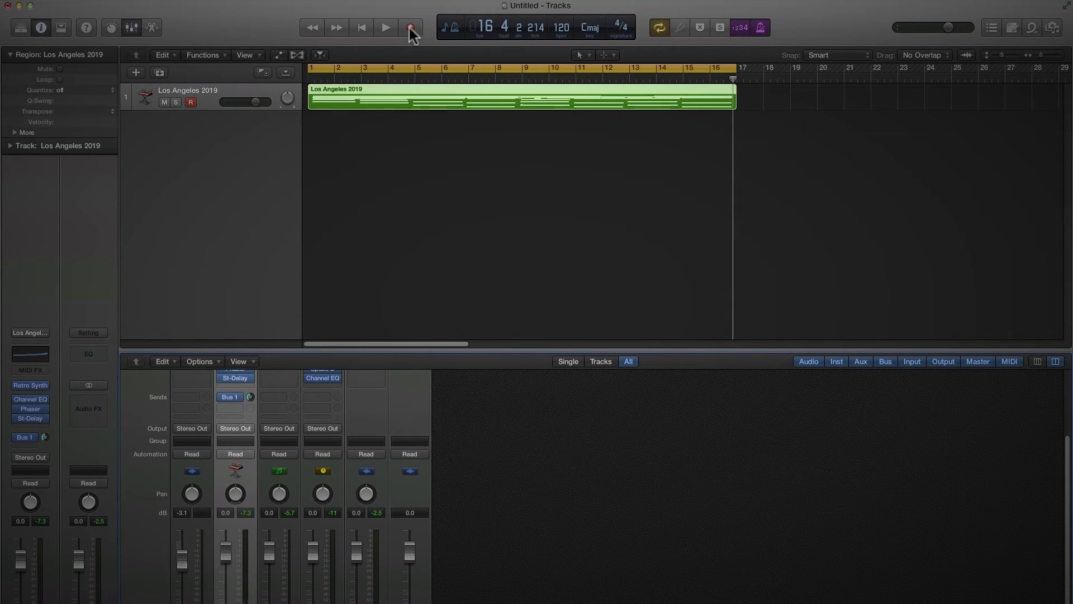
pyautogui.press('Return')
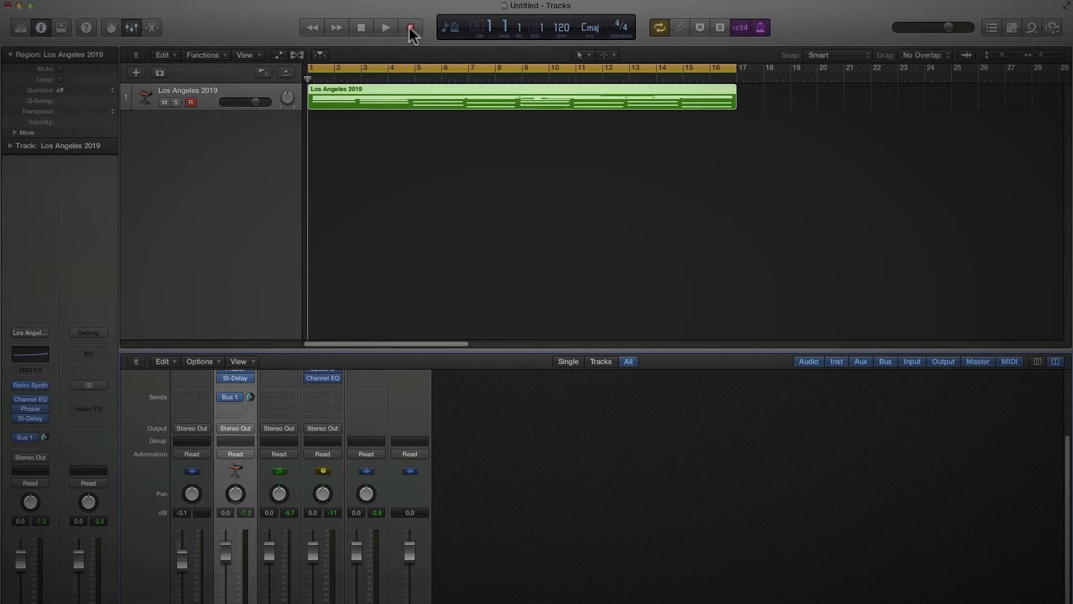
# - Open the recorded Los Angeles 2019 region in the Piano Roll and play the take back
pyautogui.scroll(2, 417, 87)
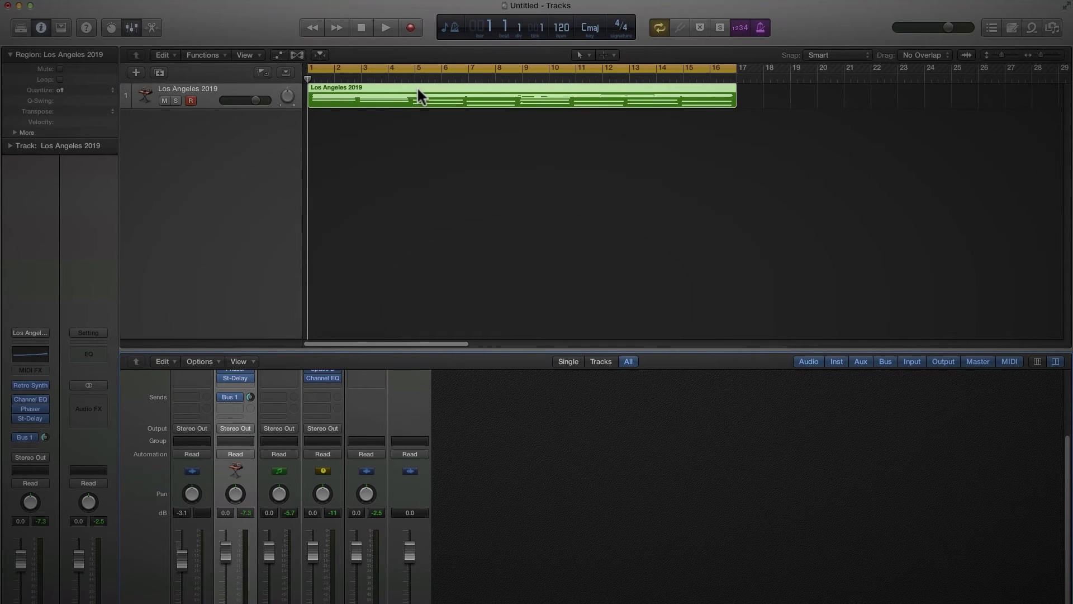
pyautogui.doubleClick(418, 89)
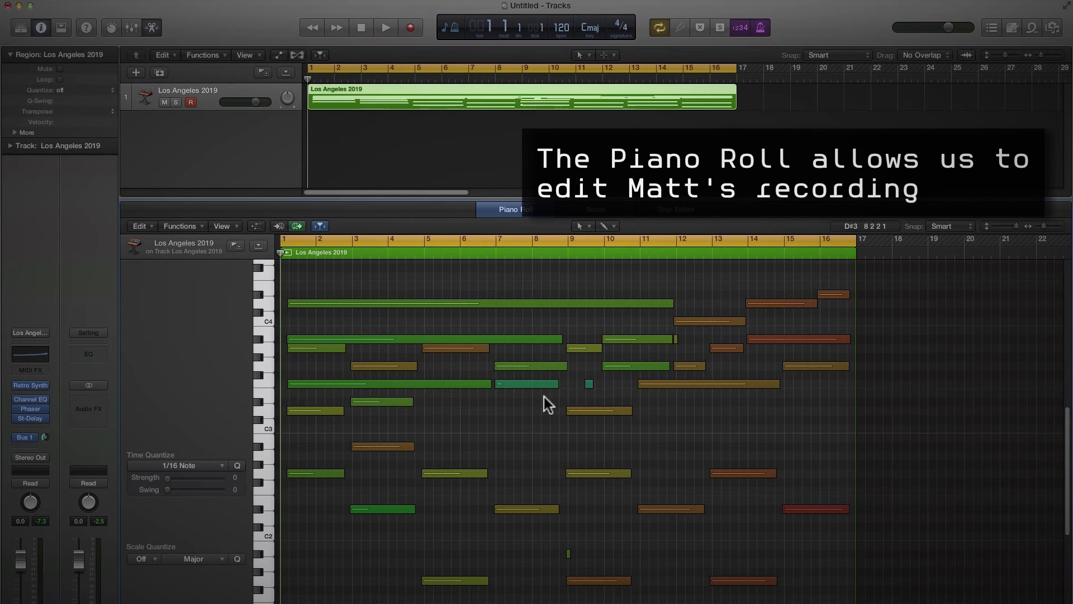
pyautogui.press('space')
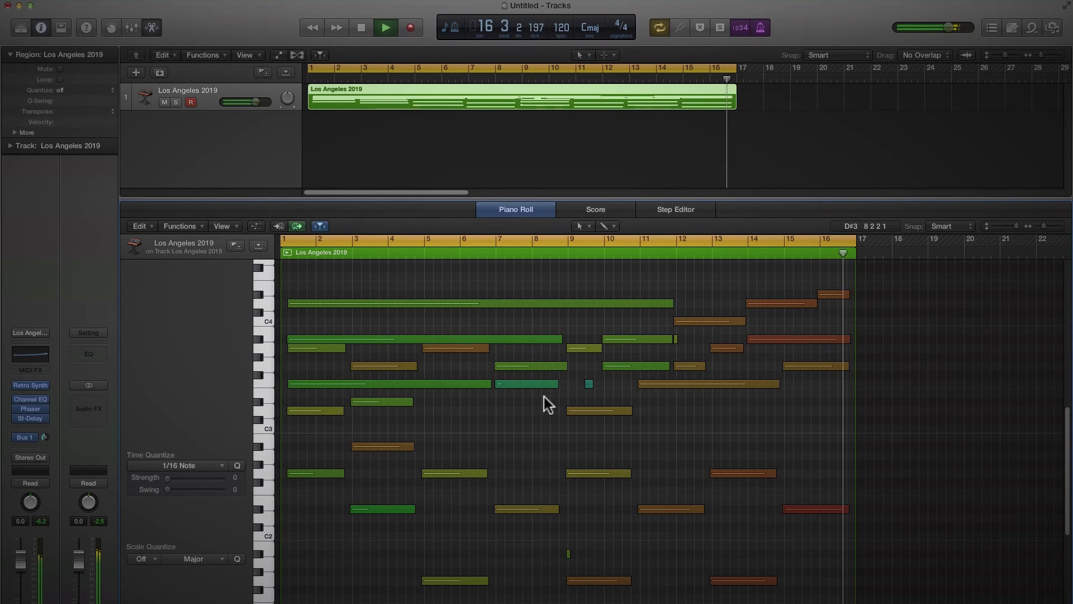
pyautogui.press('space')
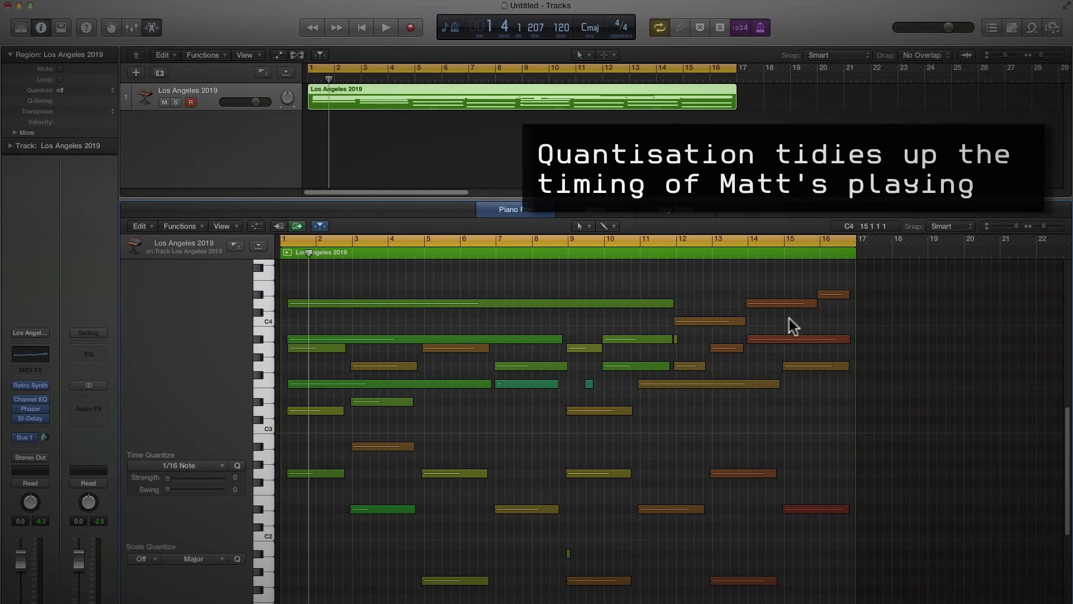
# - Quantize the notes of the opening chord in bar 1 to 1/16 Note at strength 100, then deselect them
pyautogui.moveTo(1044, 227); pyautogui.dragTo(1045, 229)
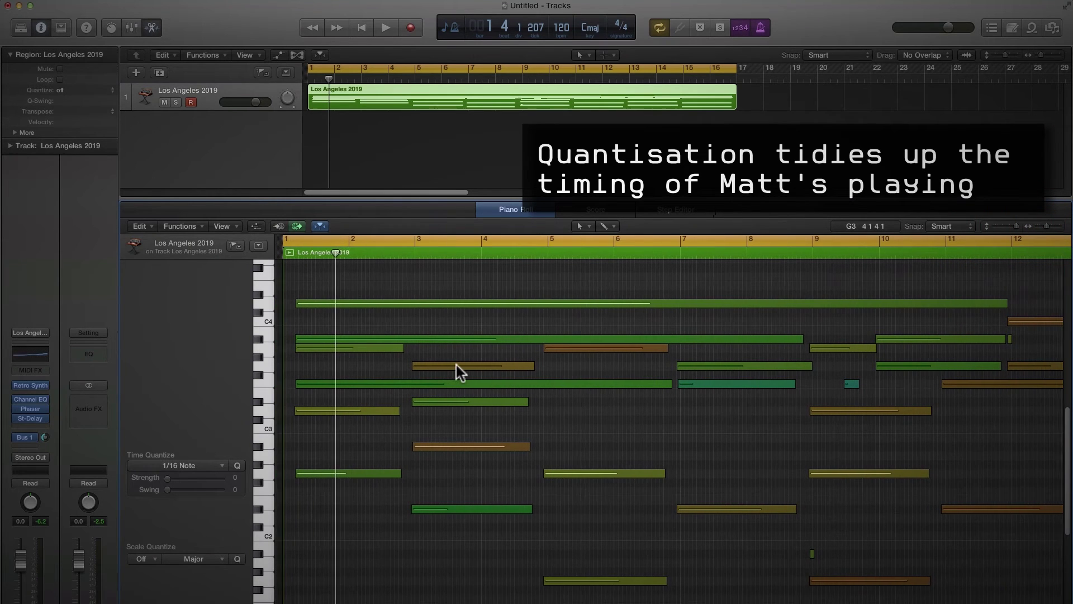
pyautogui.moveTo(285, 288); pyautogui.dragTo(284, 474)
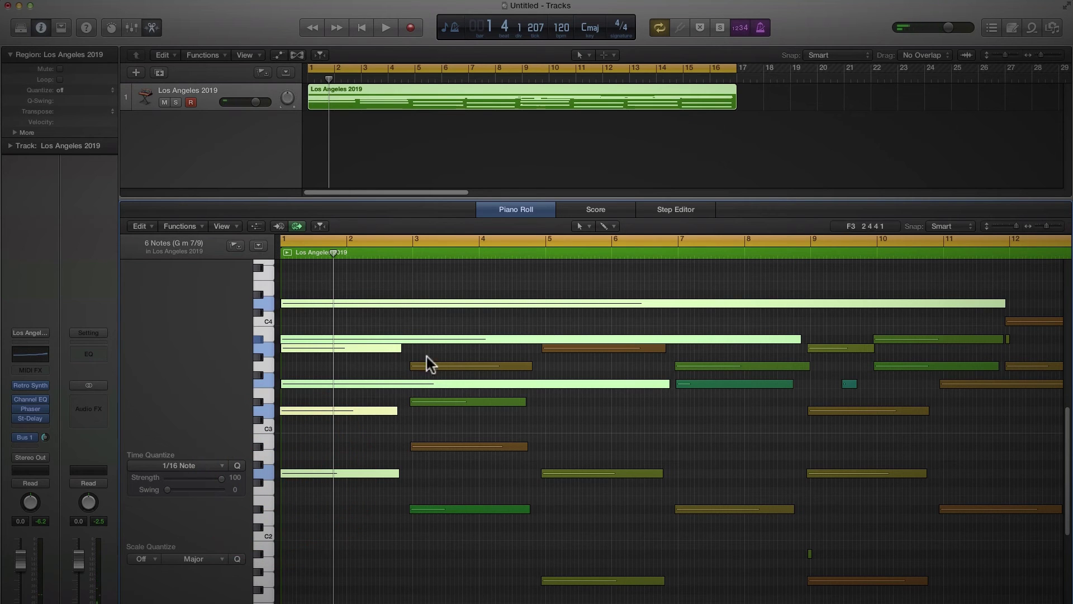
pyautogui.click(479, 280)
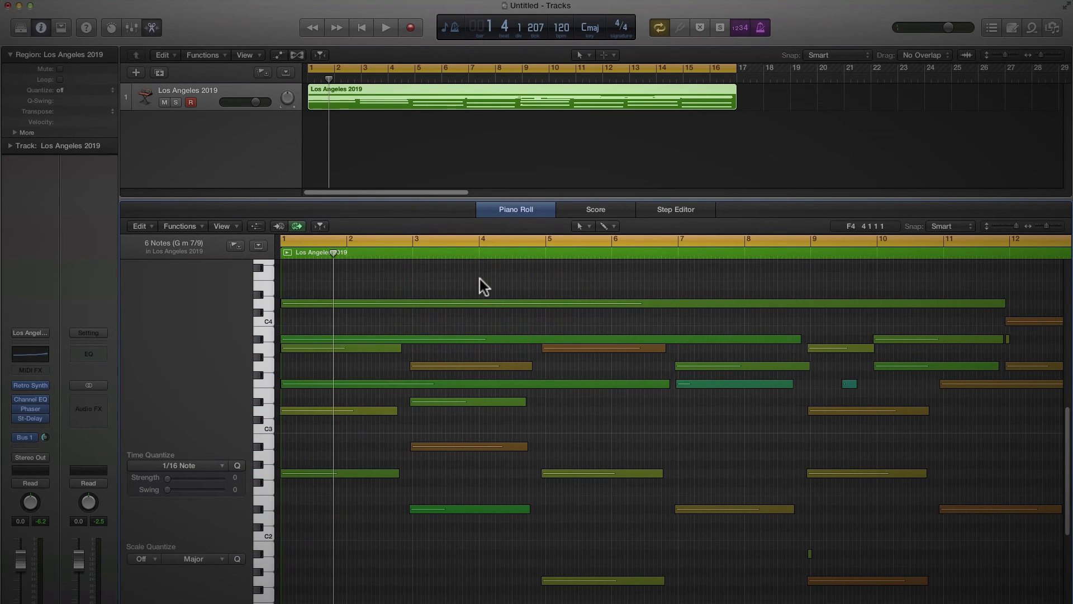
# - Select all notes in the region and quantize them to 1/16 Note, trying lower strengths before setting strength to 100
pyautogui.press('super+a')
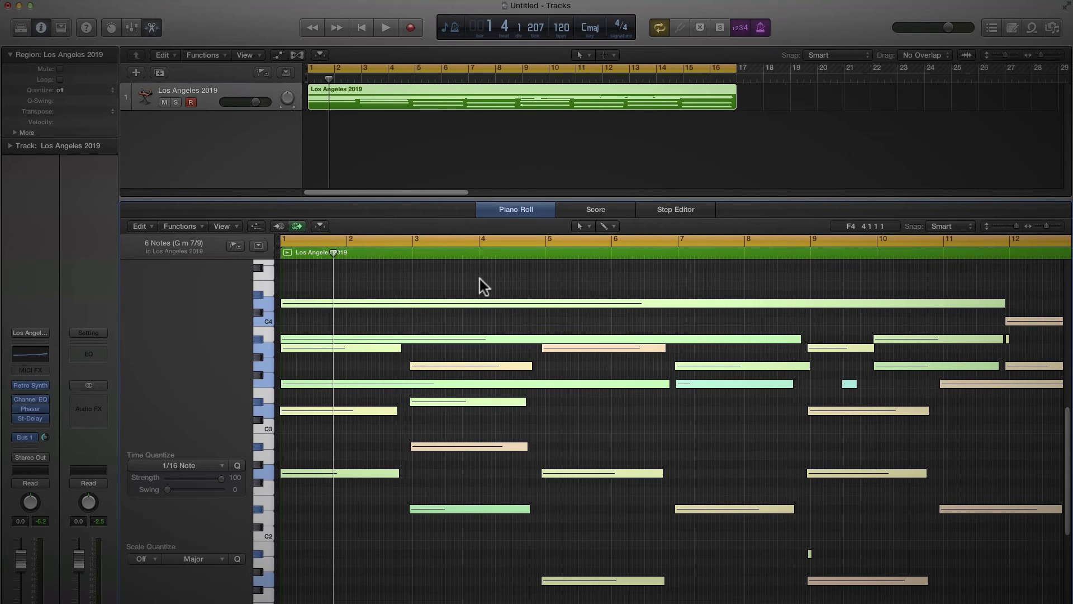
pyautogui.moveTo(1046, 226); pyautogui.dragTo(1043, 226)
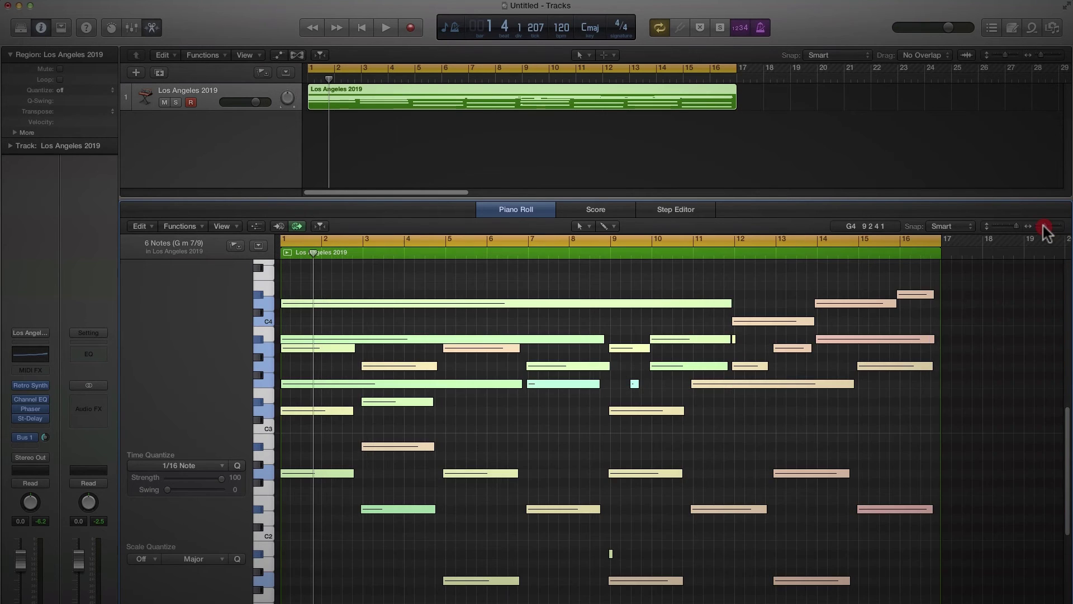
pyautogui.click(223, 465)
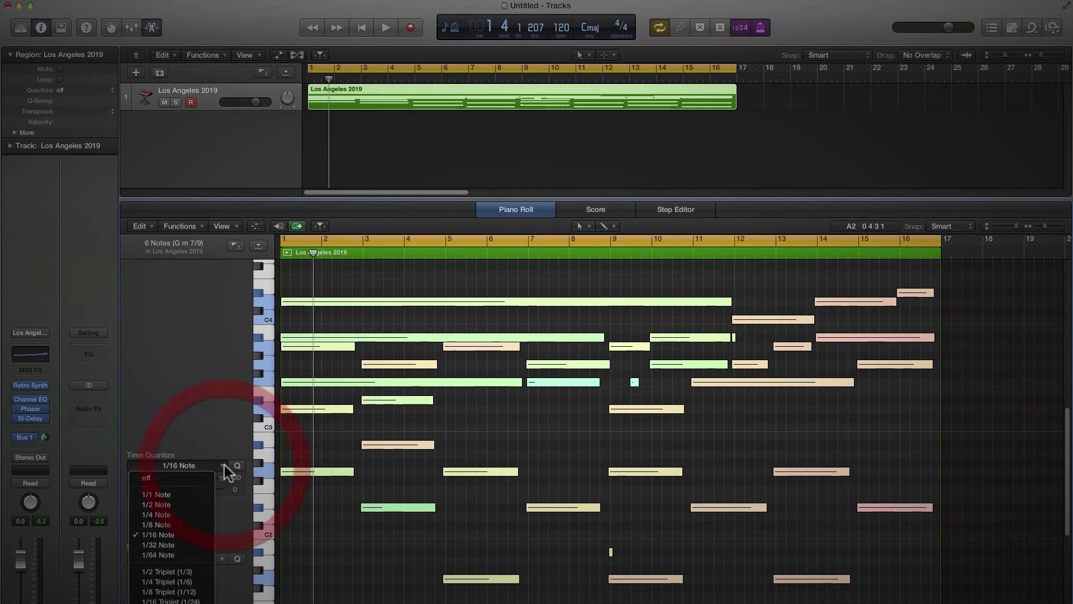
pyautogui.click(226, 472)
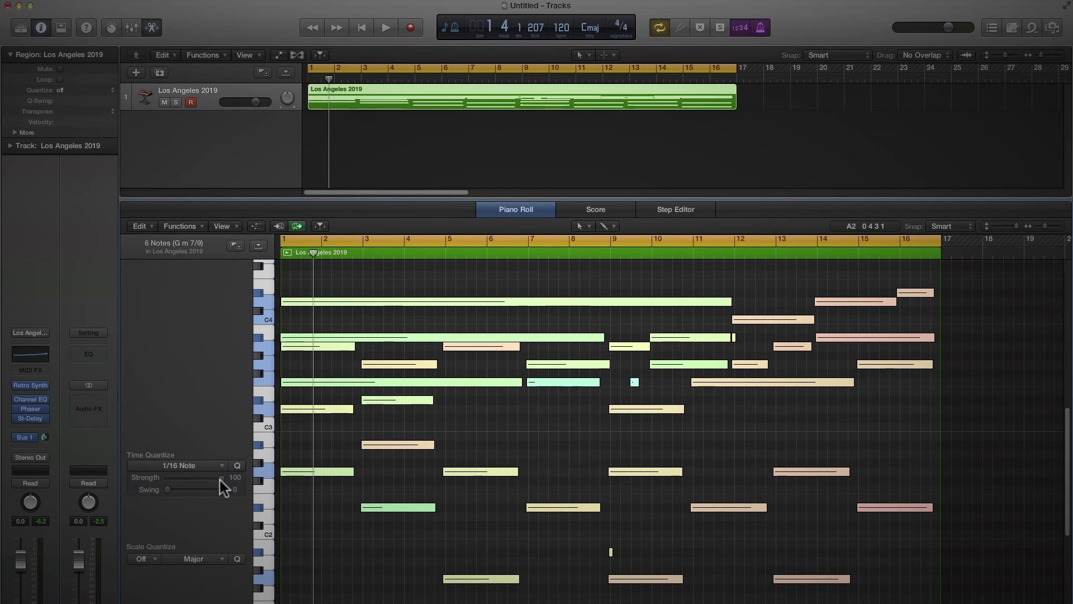
pyautogui.moveTo(221, 479); pyautogui.dragTo(122, 484)
pyautogui.moveTo(202, 480); pyautogui.dragTo(286, 479)
pyautogui.moveTo(203, 480); pyautogui.dragTo(234, 479)
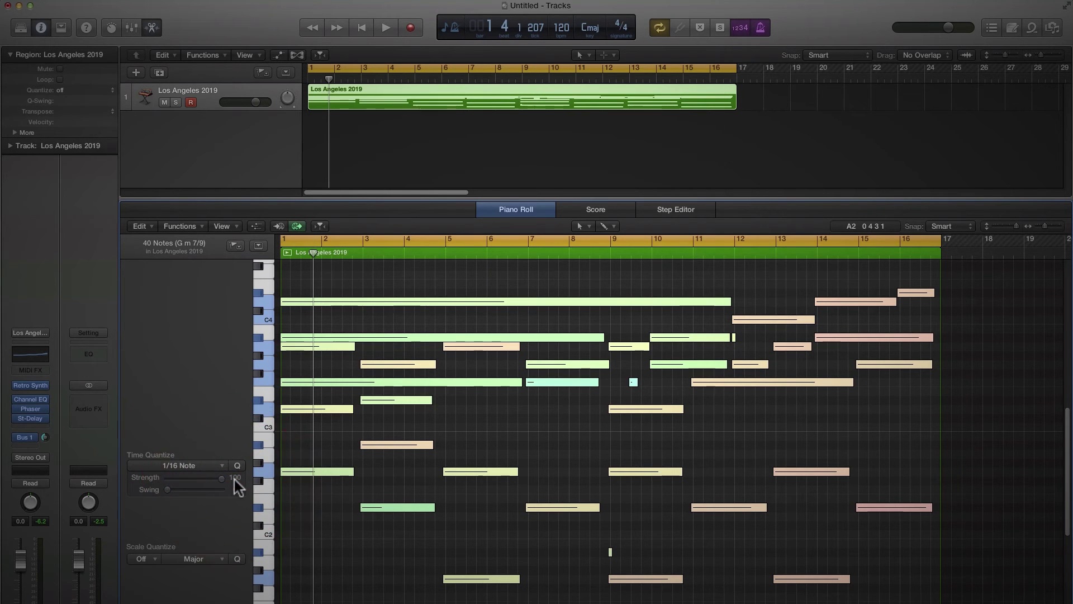
pyautogui.moveTo(222, 478)
pyautogui.mouseDown()
pyautogui.moveTo(193, 481)
pyautogui.moveTo(227, 479)
pyautogui.mouseUp()
pyautogui.click(236, 464)
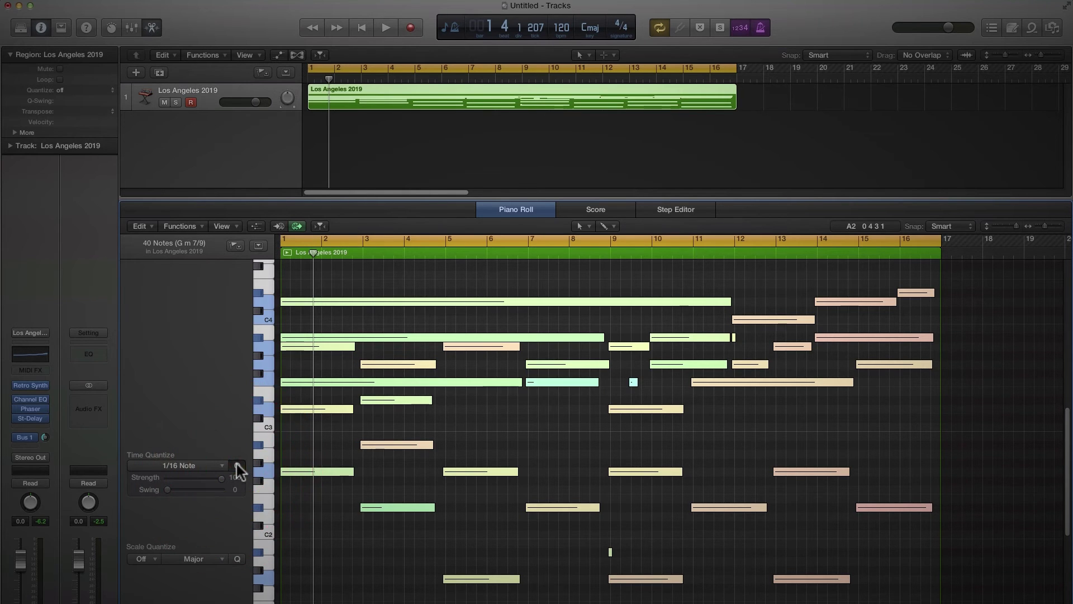
# - Change the time quantize of all selected notes to 1/8 Note
pyautogui.click(224, 465)
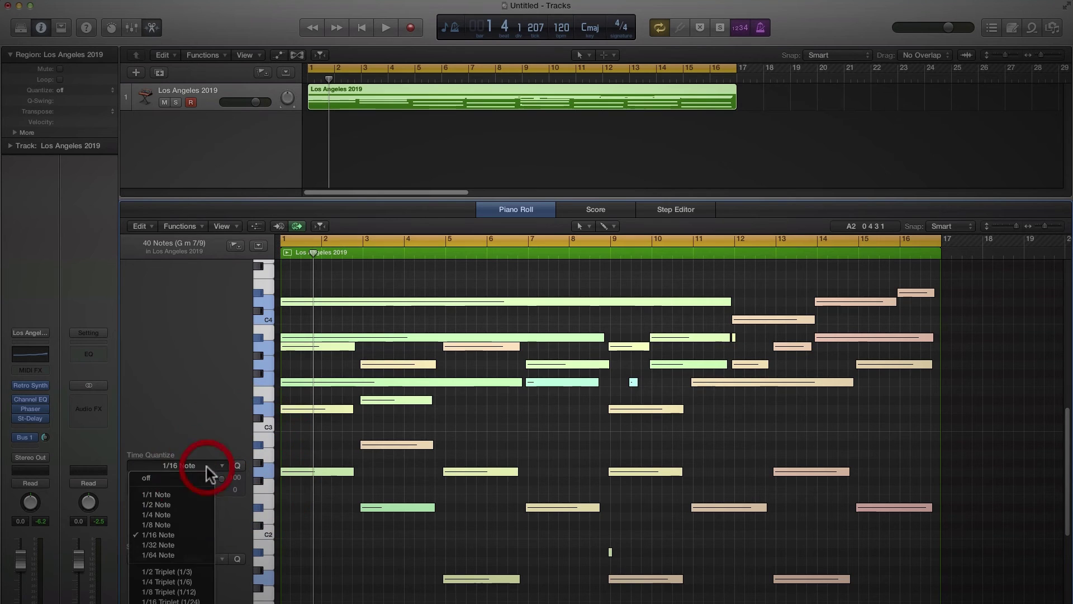
pyautogui.click(165, 525)
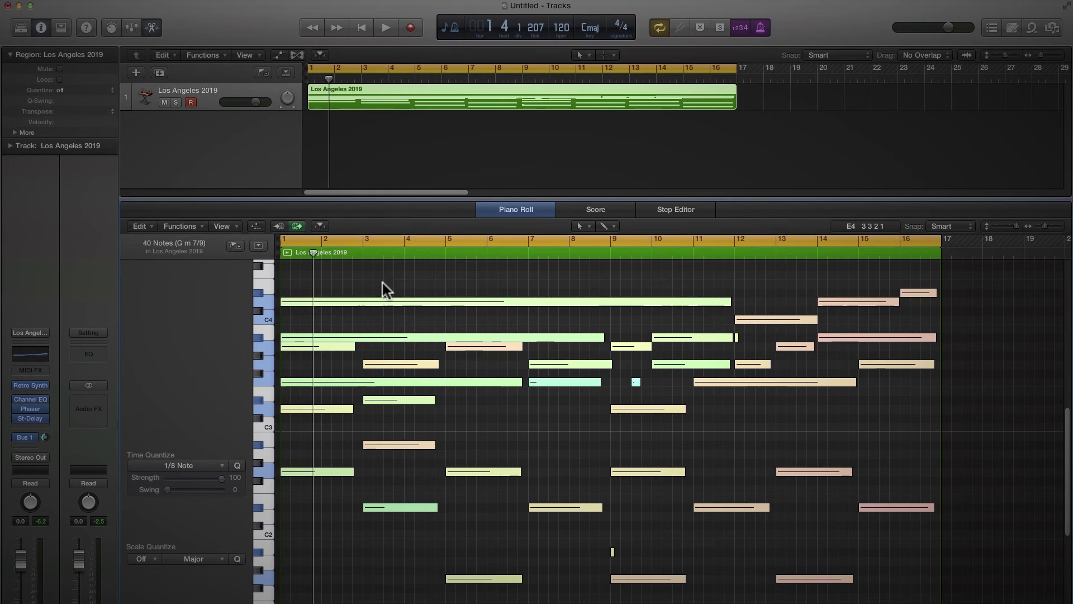
pyautogui.click(219, 463)
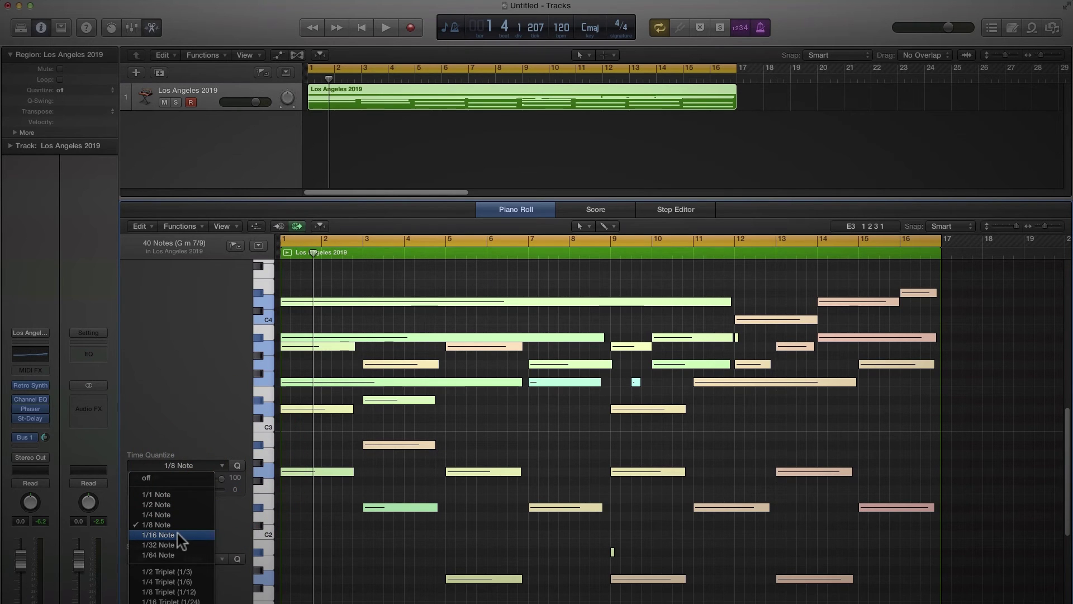
pyautogui.click(190, 412)
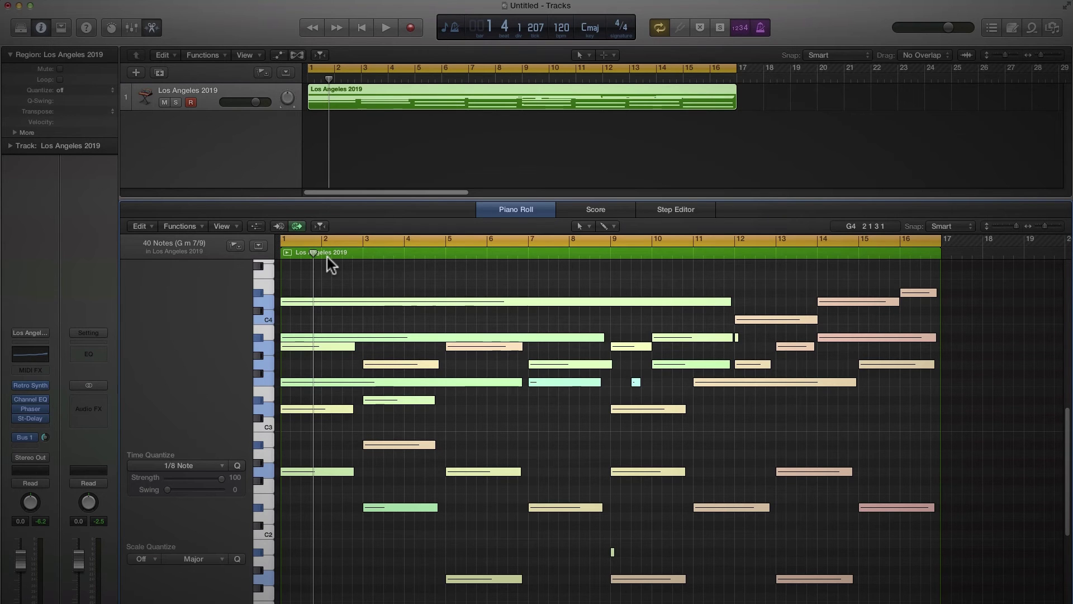
pyautogui.click(222, 465)
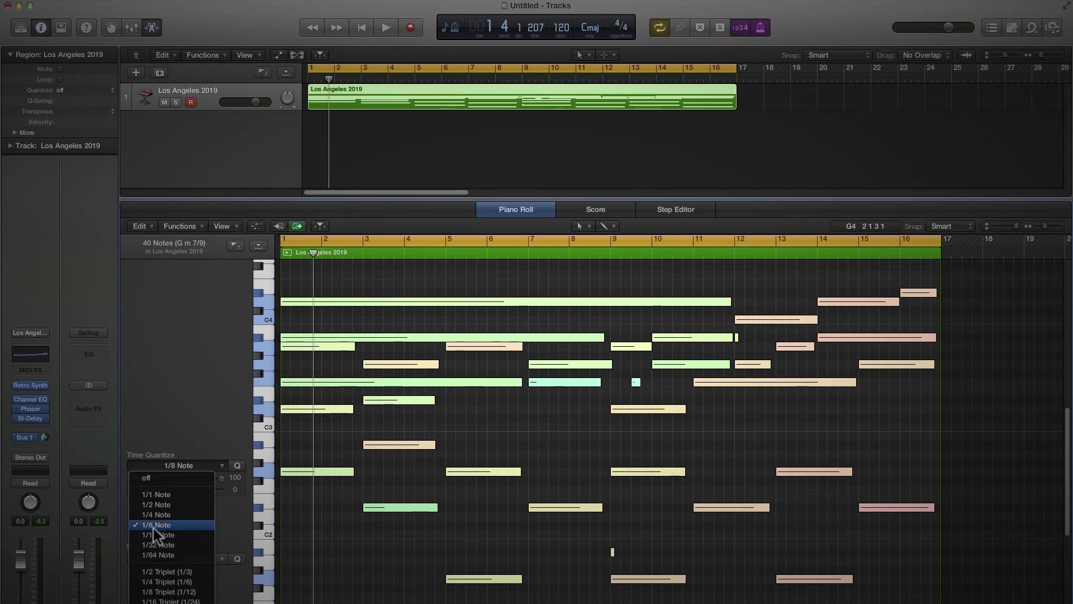
pyautogui.click(214, 404)
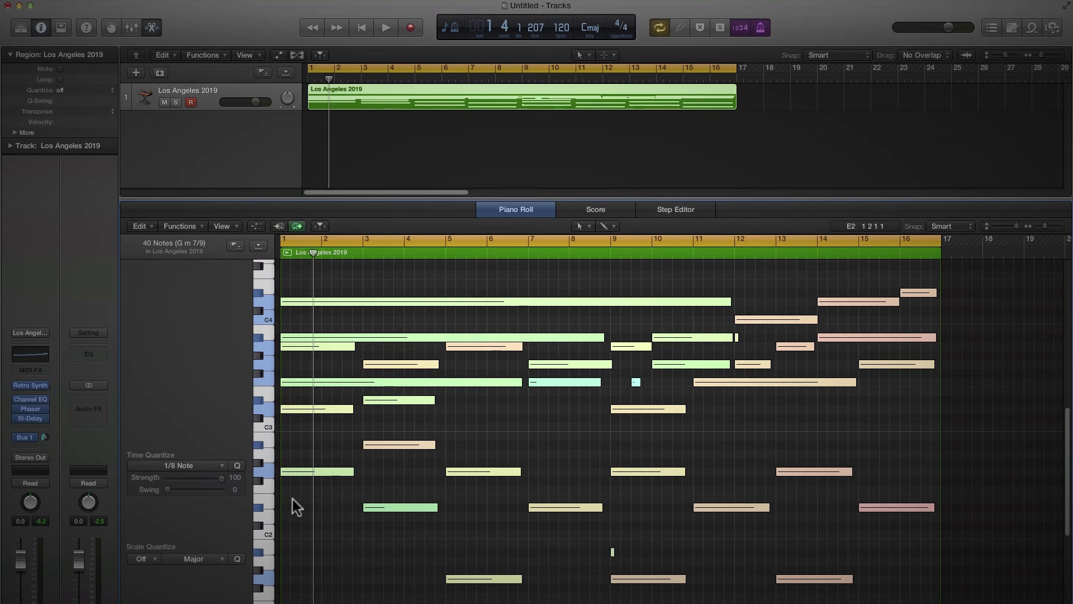
# - Return the playhead to the project start and examine the root note and scale type choices of Scale Quantize
pyautogui.press('Return')
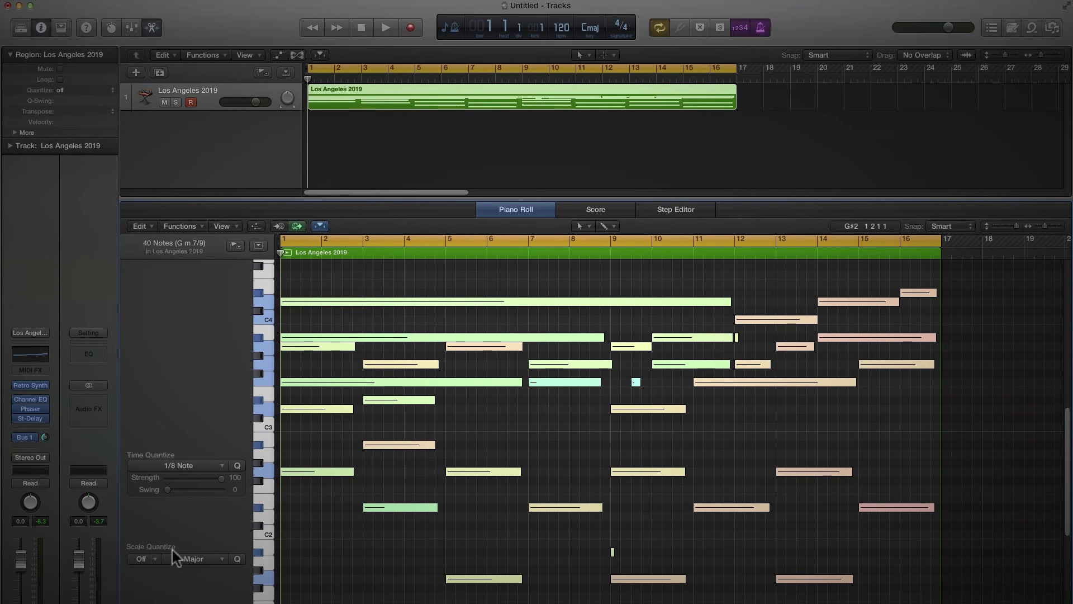
pyautogui.click(154, 559)
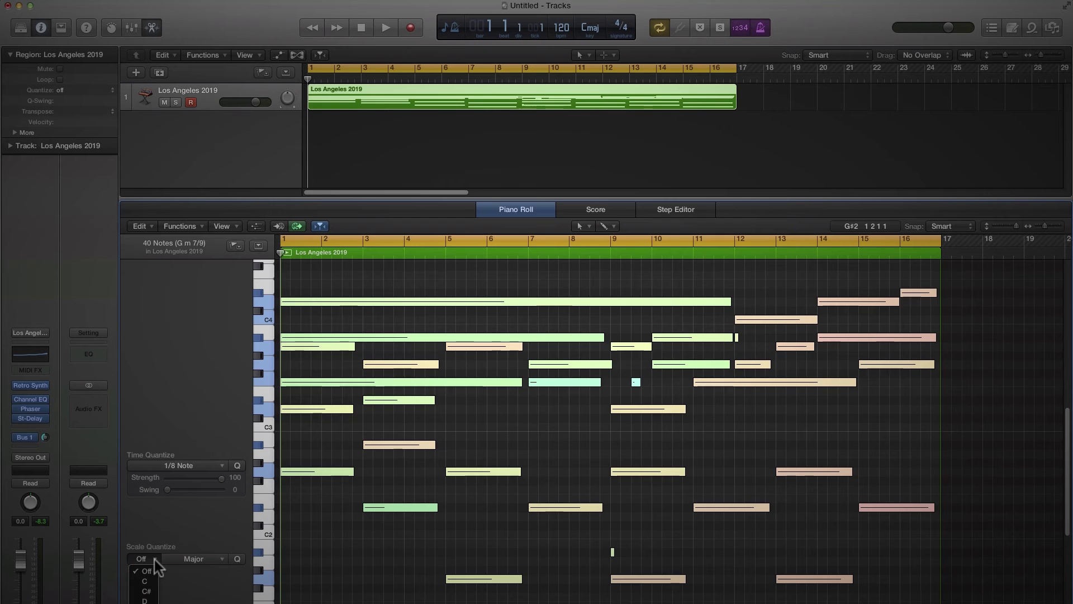
pyautogui.click(159, 516)
pyautogui.click(216, 558)
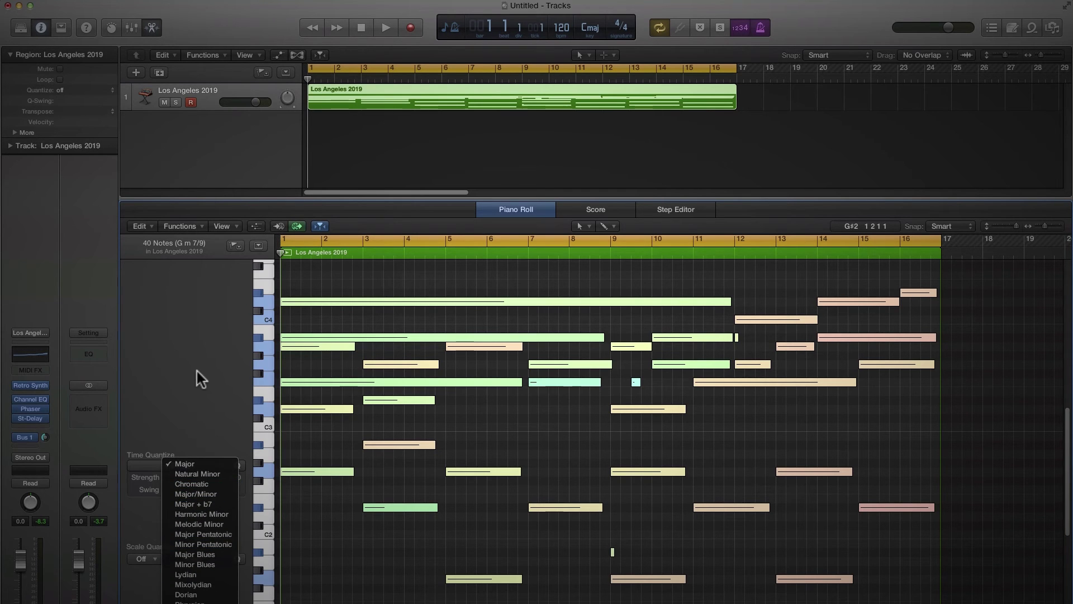
pyautogui.click(213, 403)
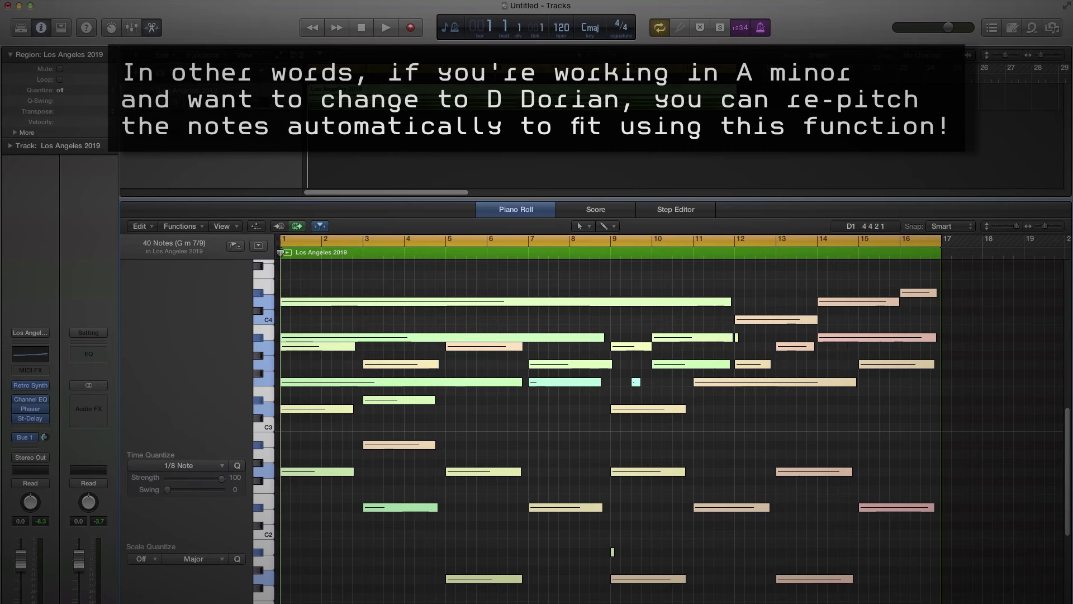
# - Close the Piano Roll and create one new software instrument track with the Open Library option enabled
pyautogui.click(535, 208)
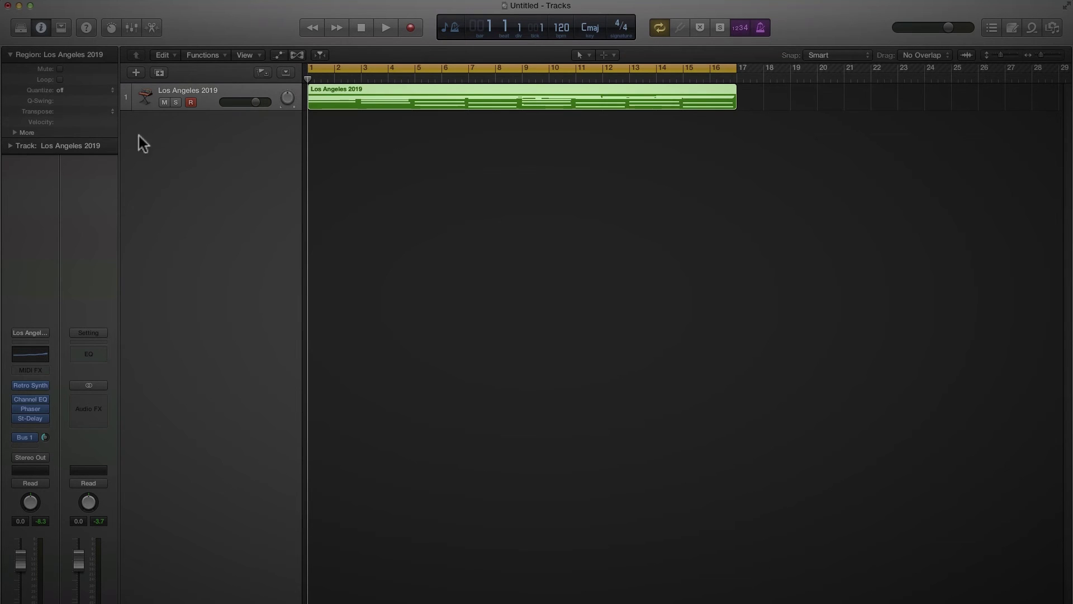
pyautogui.click(136, 72)
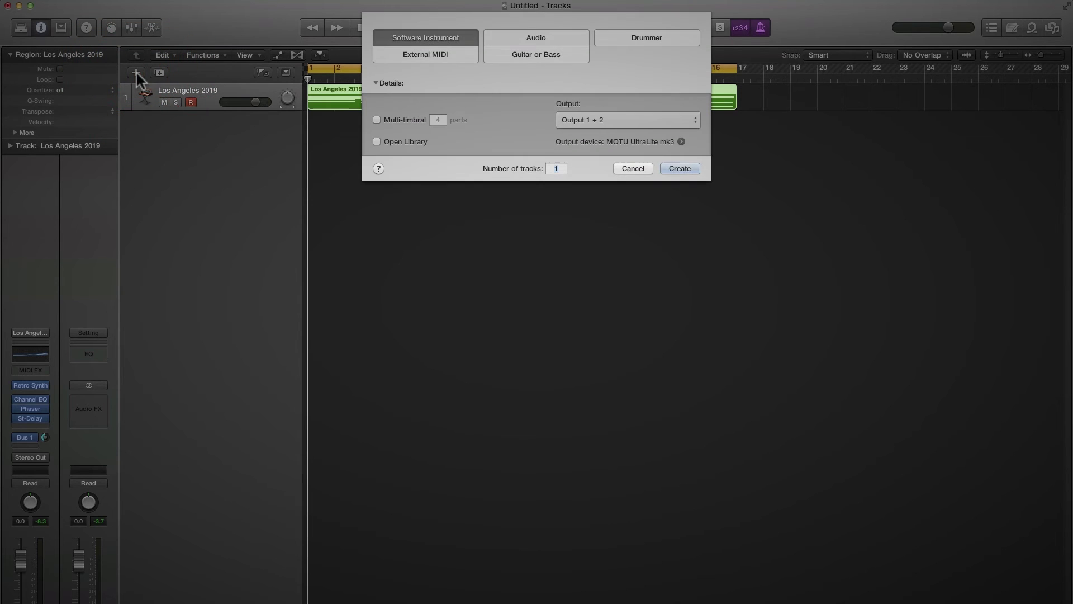
pyautogui.click(376, 141)
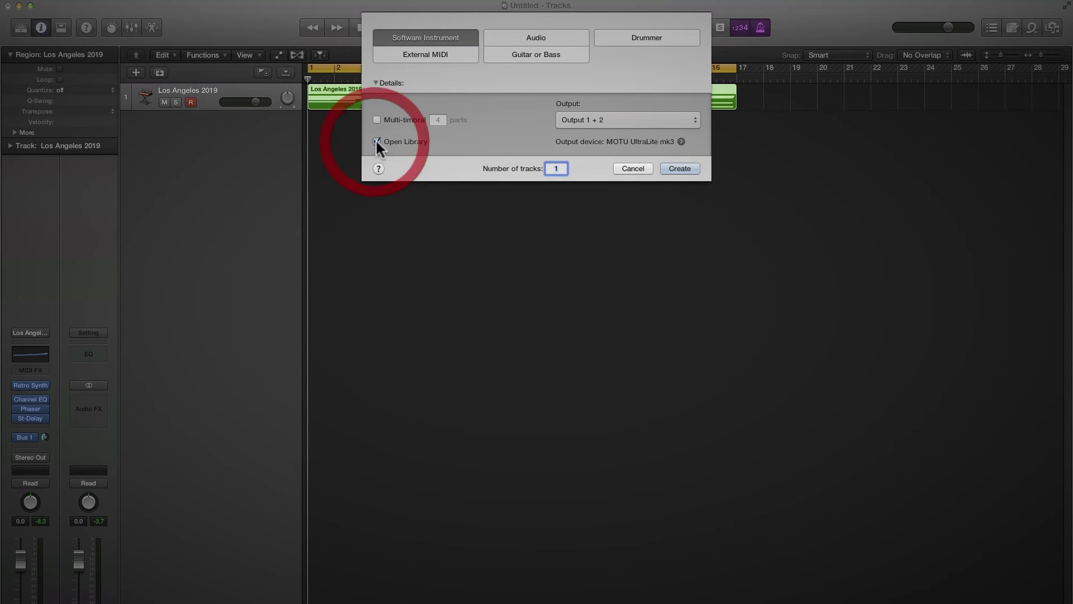
pyautogui.click(677, 169)
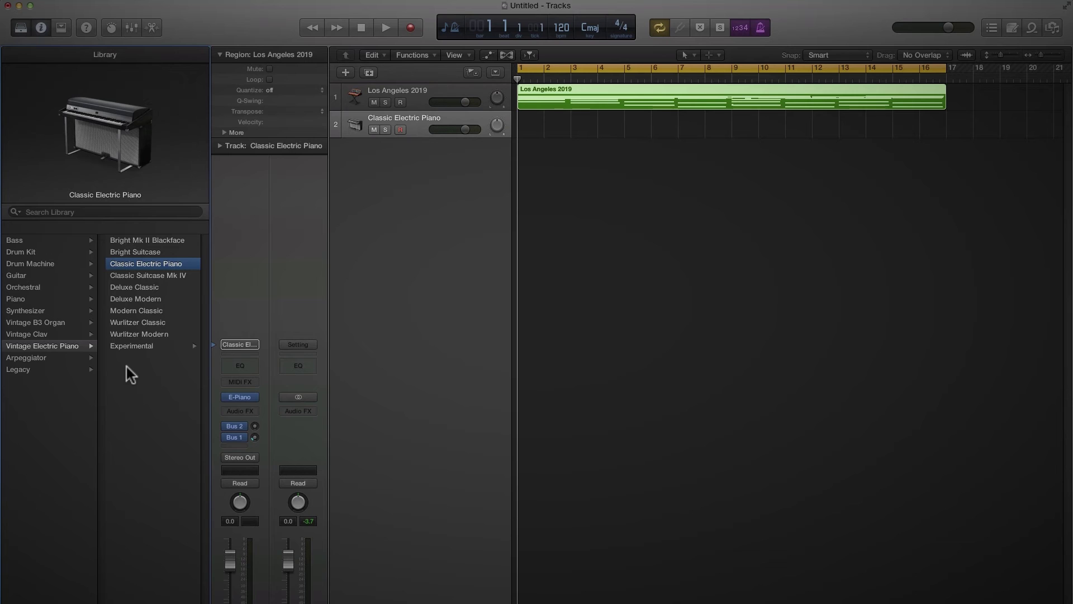
# - Load the Classic Analog Arp patch from the Arpeggiator Synth Basics category onto the new track and record-enable it
pyautogui.click(60, 357)
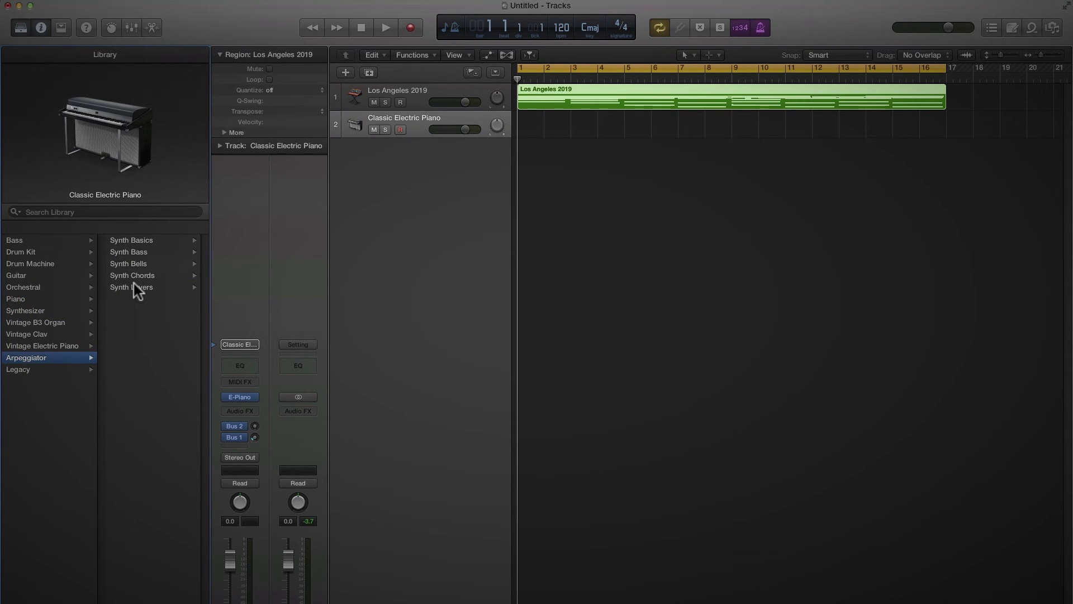
pyautogui.click(135, 237)
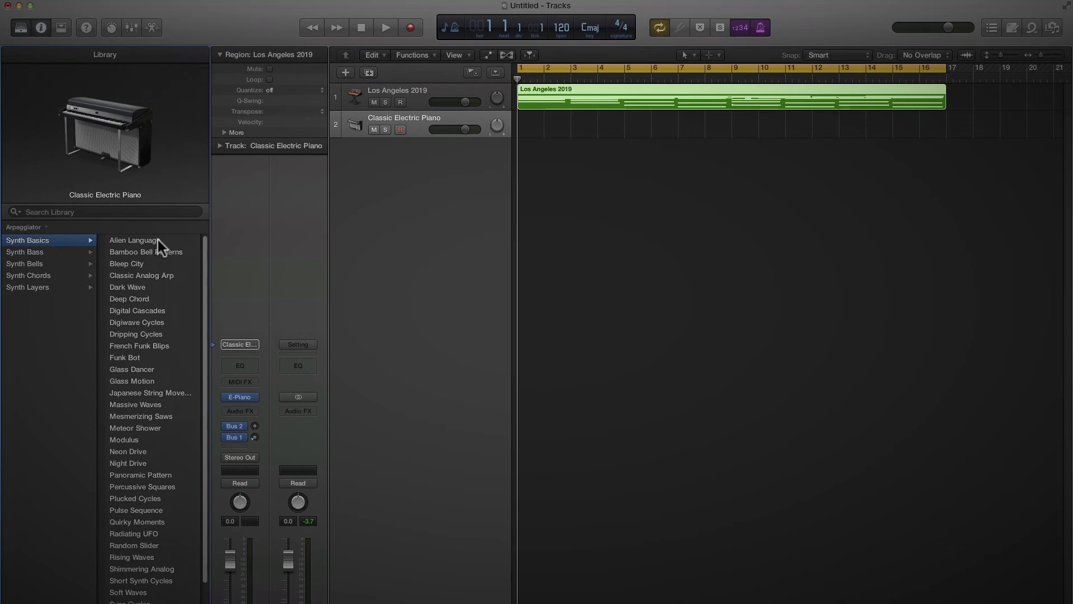
pyautogui.scroll(-1, 172, 303)
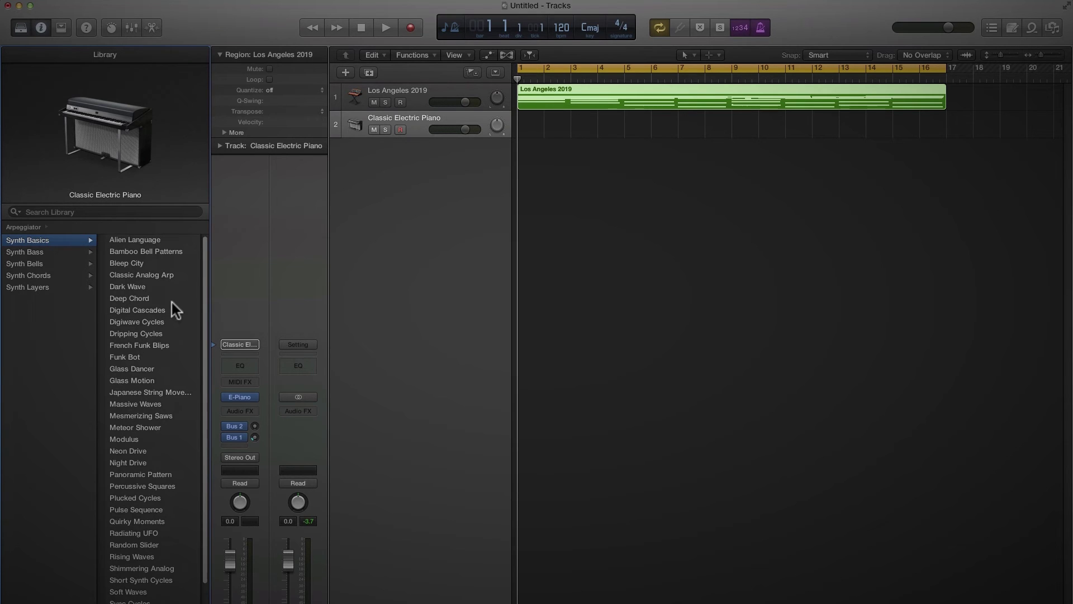
pyautogui.click(149, 274)
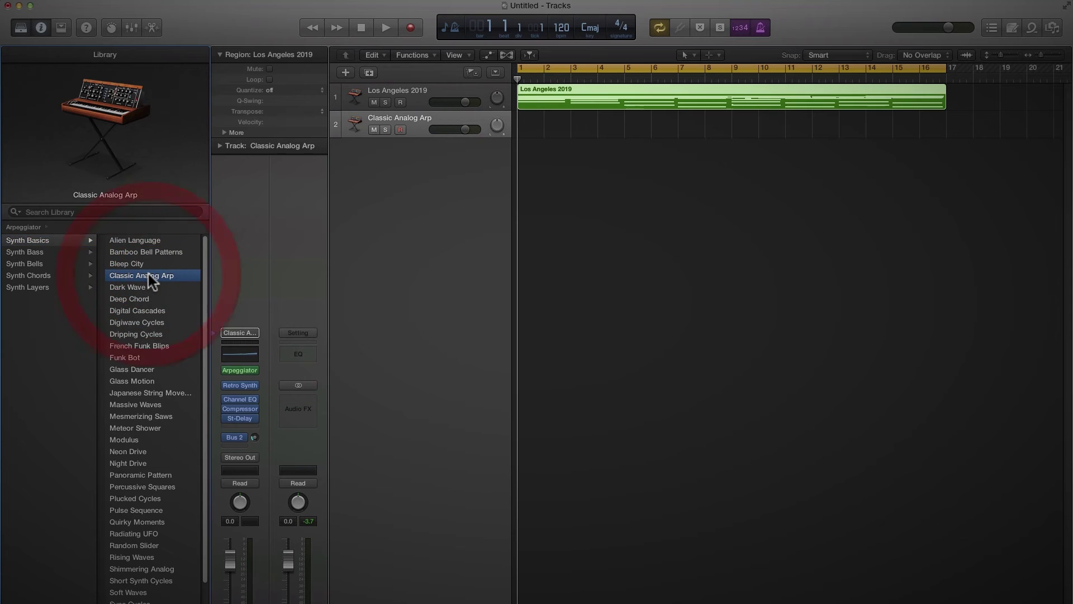
pyautogui.click(400, 130)
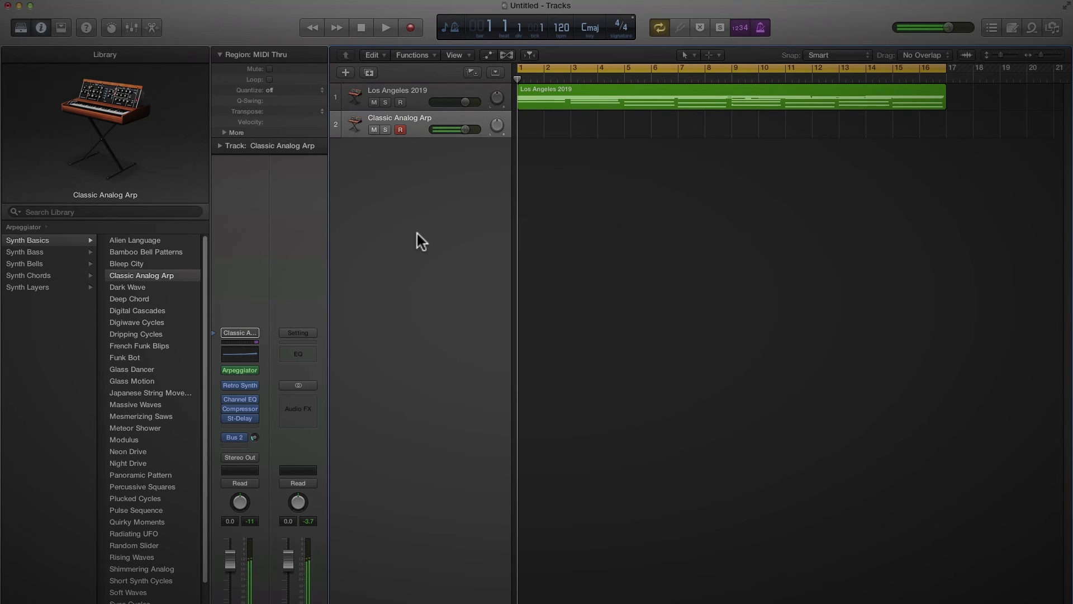
# - Open the track's Retro Synth editor and lower the filter cutoff and resonance to 0.00
pyautogui.click(241, 387)
pyautogui.moveTo(335, 42); pyautogui.dragTo(689, 167)
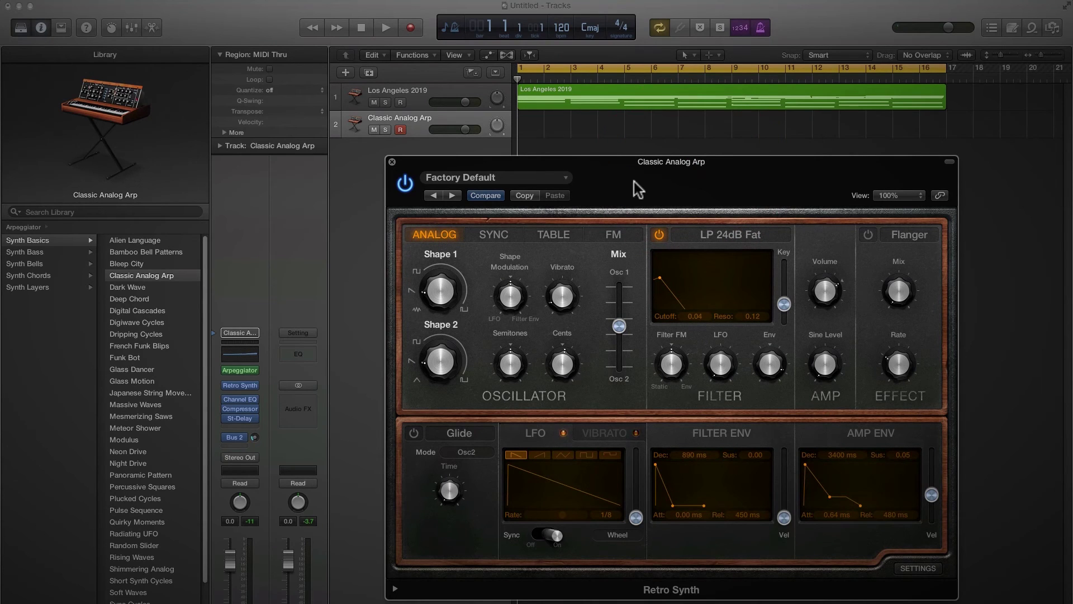
pyautogui.moveTo(628, 179); pyautogui.dragTo(624, 186)
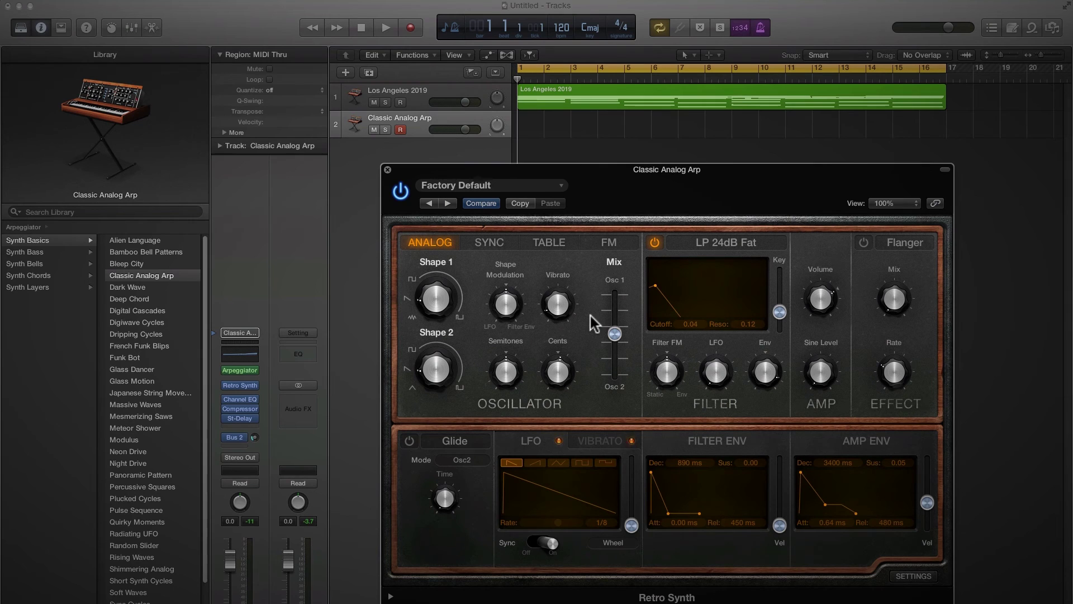
pyautogui.moveTo(606, 302)
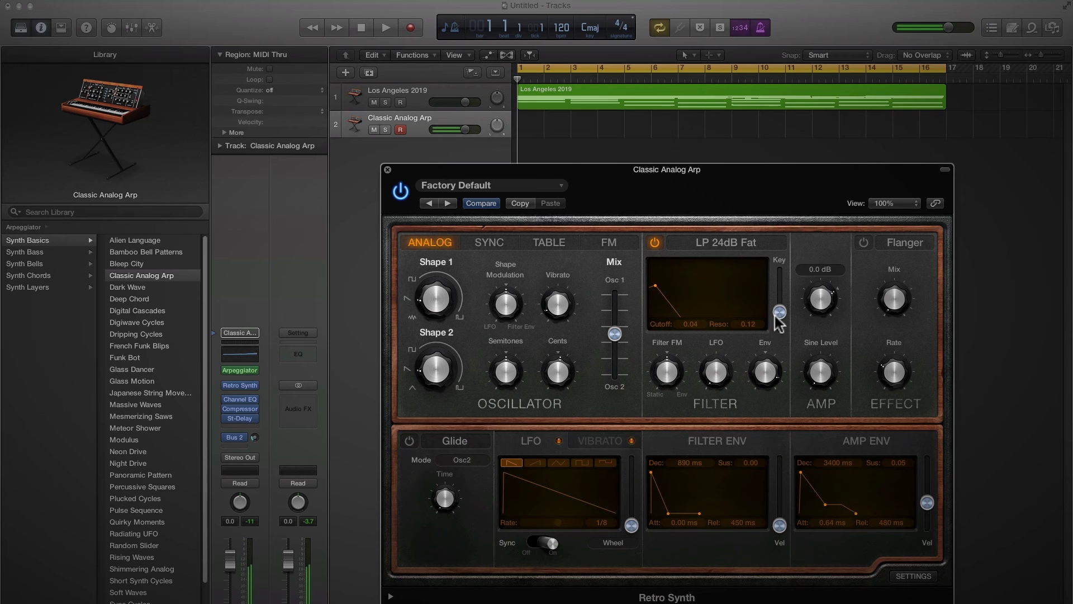
pyautogui.click(689, 325)
pyautogui.moveTo(688, 327); pyautogui.dragTo(745, 326)
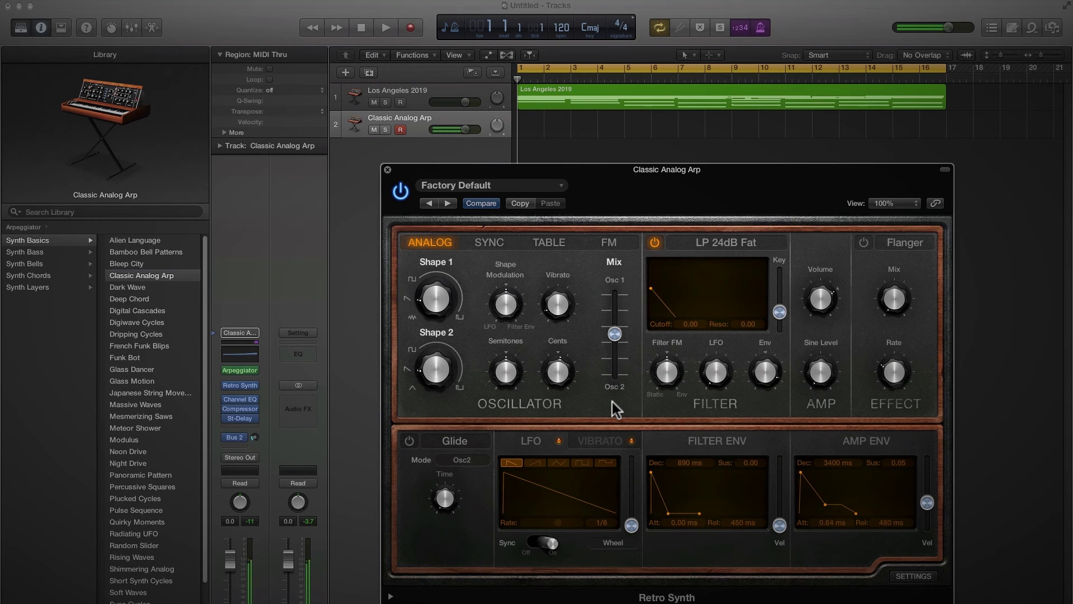
# - Try Retro Synth's sine level, Semitones at -12 s, Shape 1 and the amp envelope attack while playing notes
pyautogui.moveTo(816, 380)
pyautogui.mouseDown()
pyautogui.moveTo(800, 215)
pyautogui.moveTo(813, 286)
pyautogui.moveTo(819, 218)
pyautogui.moveTo(820, 285)
pyautogui.mouseUp()
pyautogui.click(817, 411)
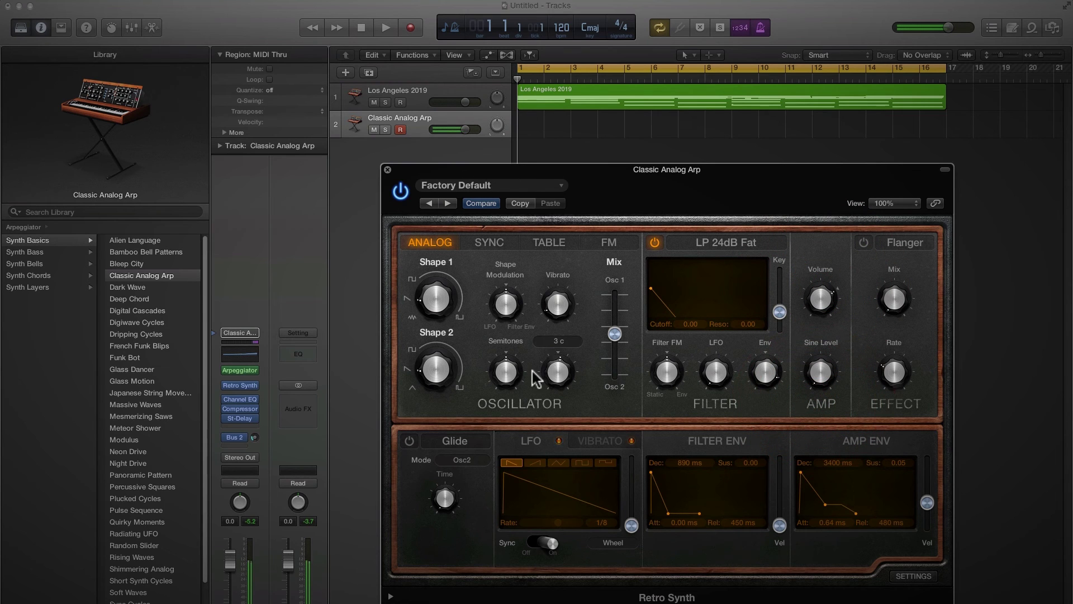
pyautogui.click(506, 371)
pyautogui.moveTo(507, 376); pyautogui.dragTo(502, 393)
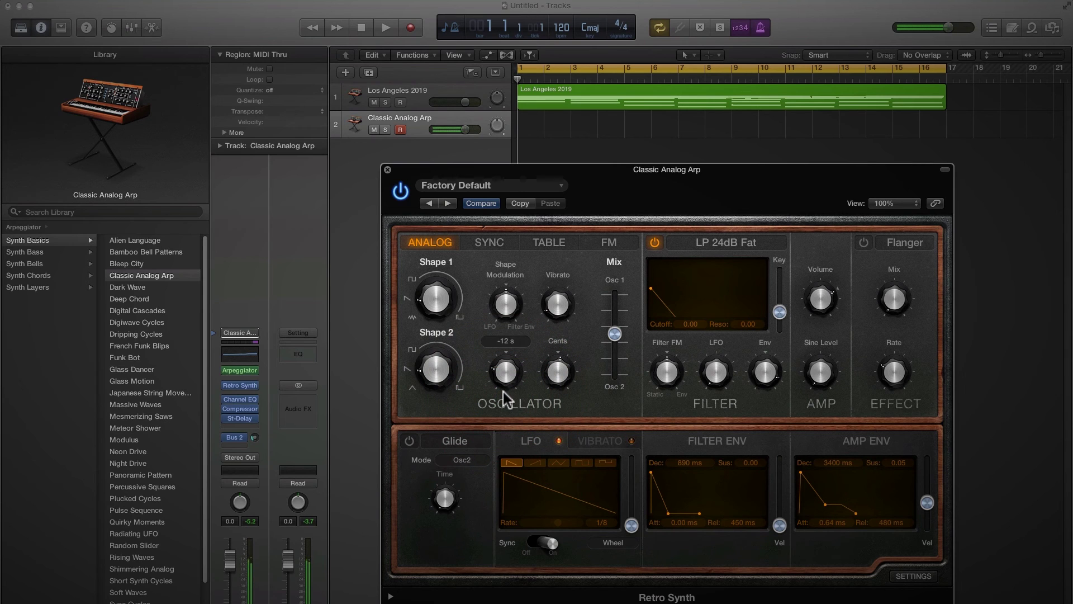
pyautogui.click(425, 317)
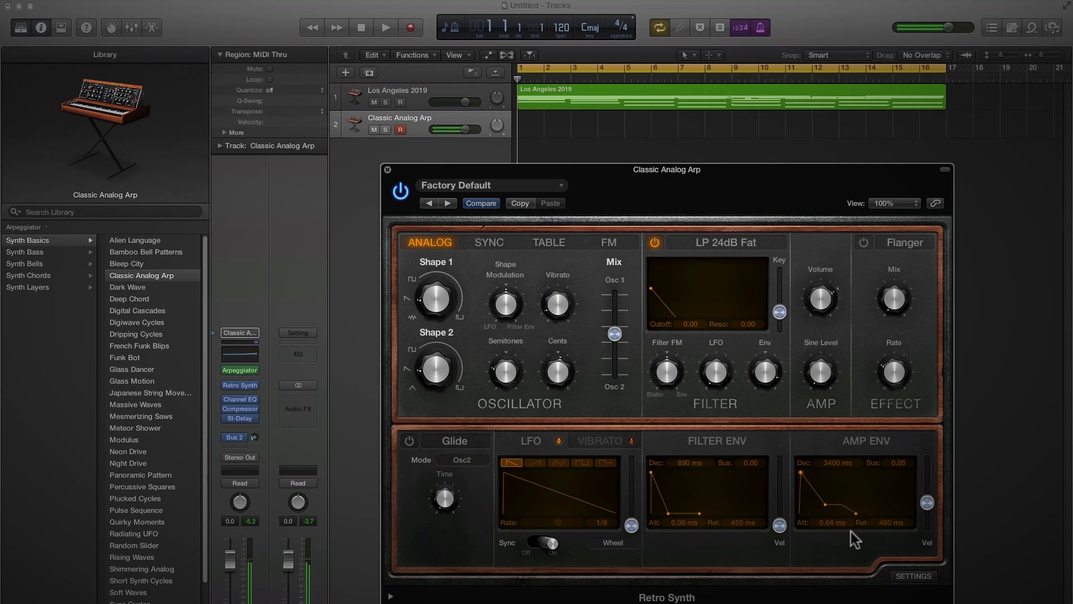
pyautogui.moveTo(800, 471); pyautogui.dragTo(796, 471)
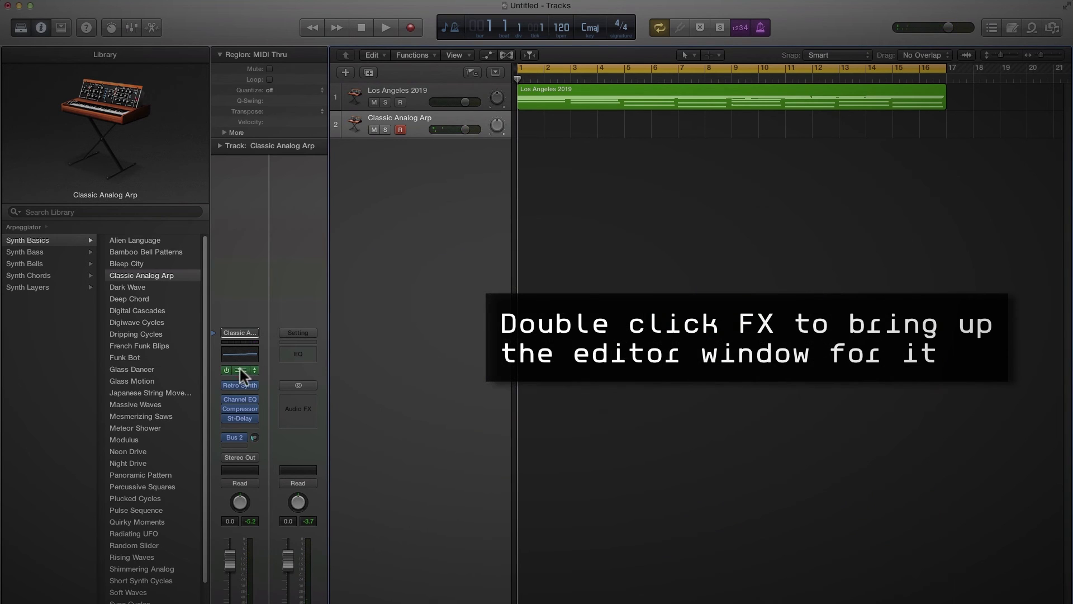
# - Open the Arpeggiator effect's editor, shrink it to a 76% view and place it clear of the track list
pyautogui.doubleClick(240, 368)
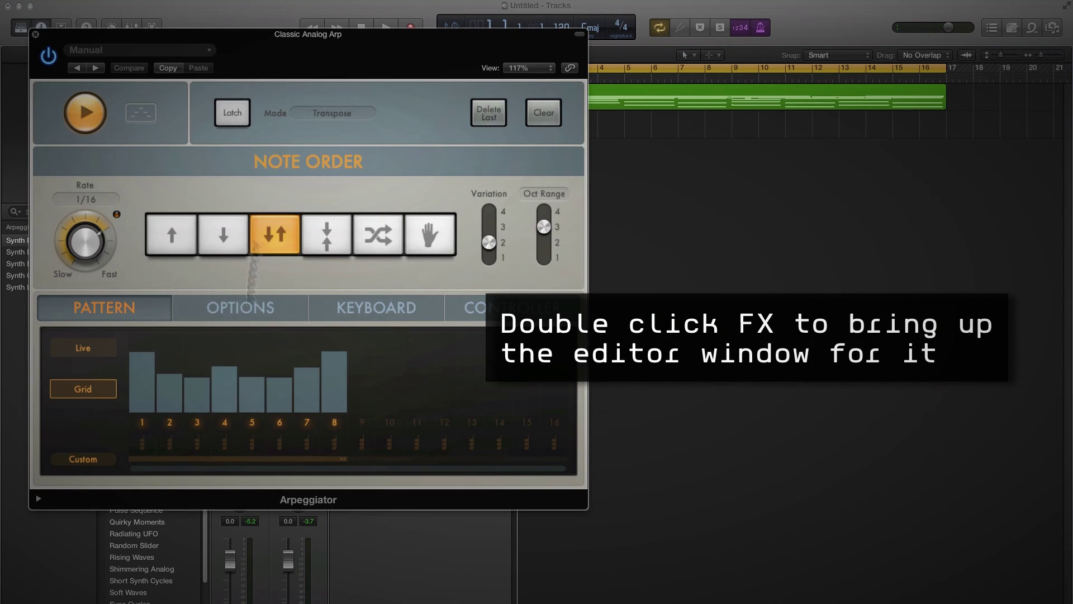
pyautogui.moveTo(318, 41); pyautogui.dragTo(756, 156)
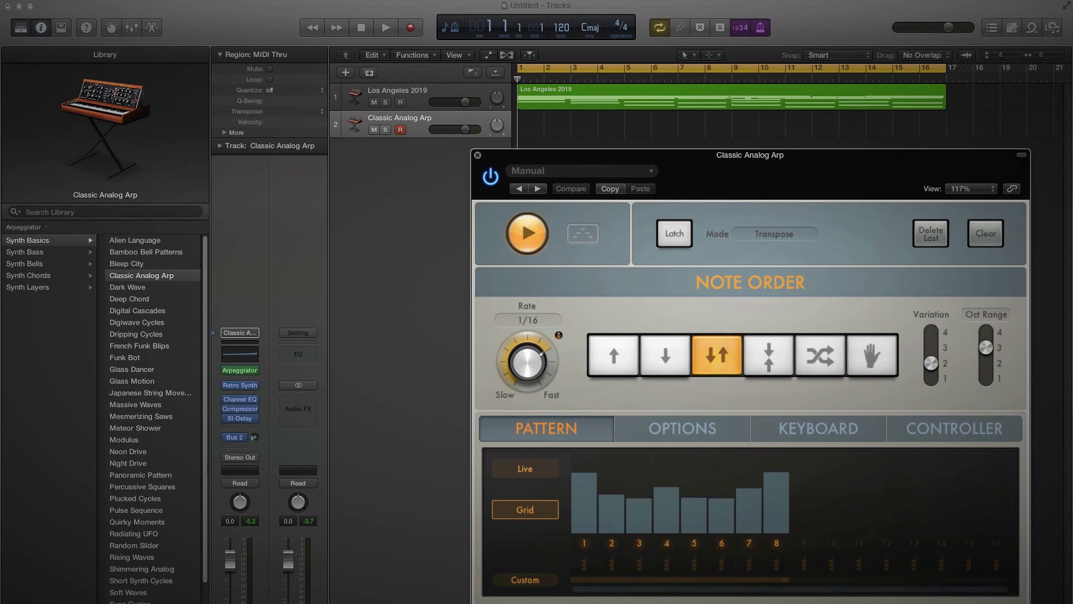
pyautogui.moveTo(1030, 503); pyautogui.dragTo(834, 376)
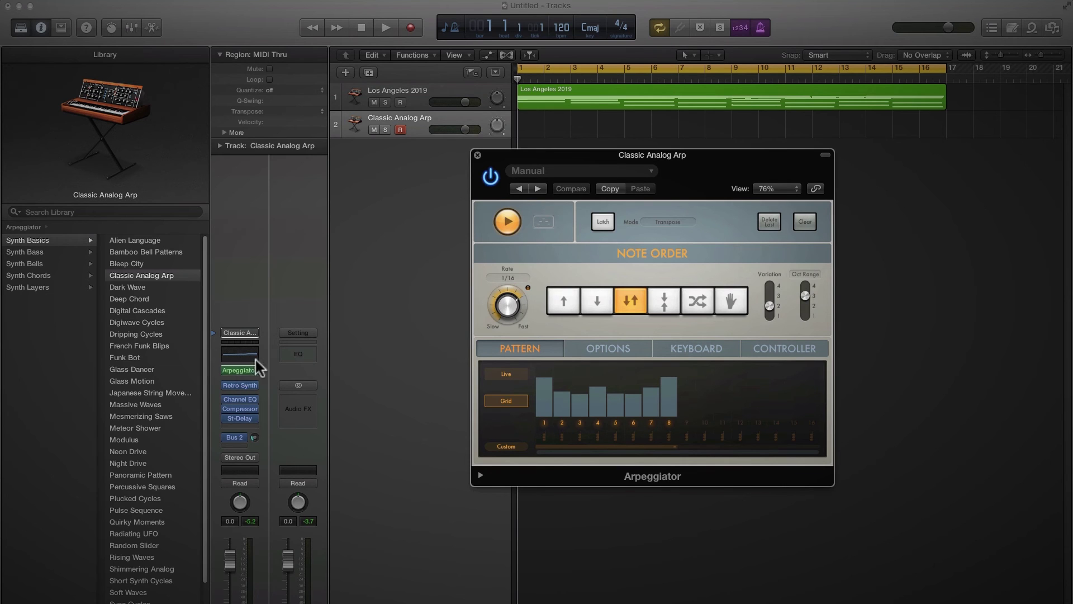
pyautogui.moveTo(675, 156); pyautogui.dragTo(685, 192)
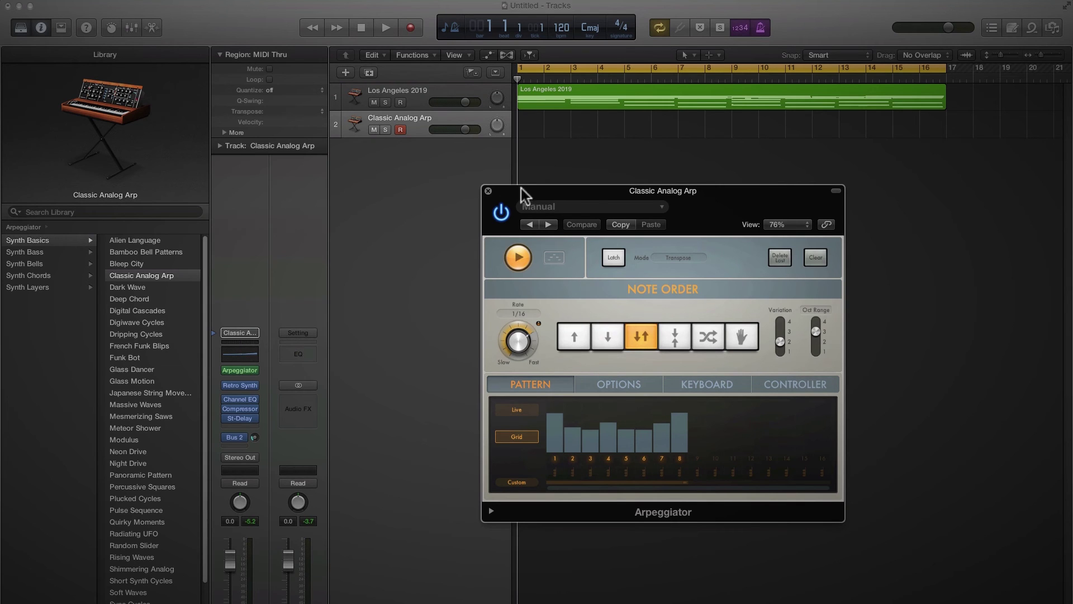
pyautogui.moveTo(654, 196); pyautogui.dragTo(450, 216)
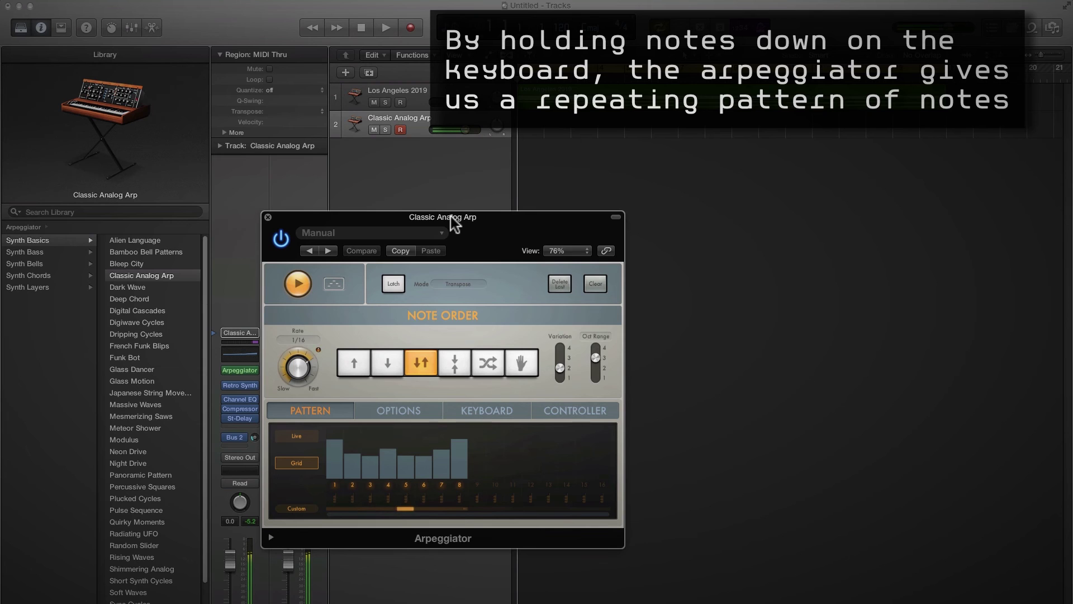
# - Audition the Down and Up note orders in the Arpeggiator, and return to the Down/Up order
pyautogui.click(387, 363)
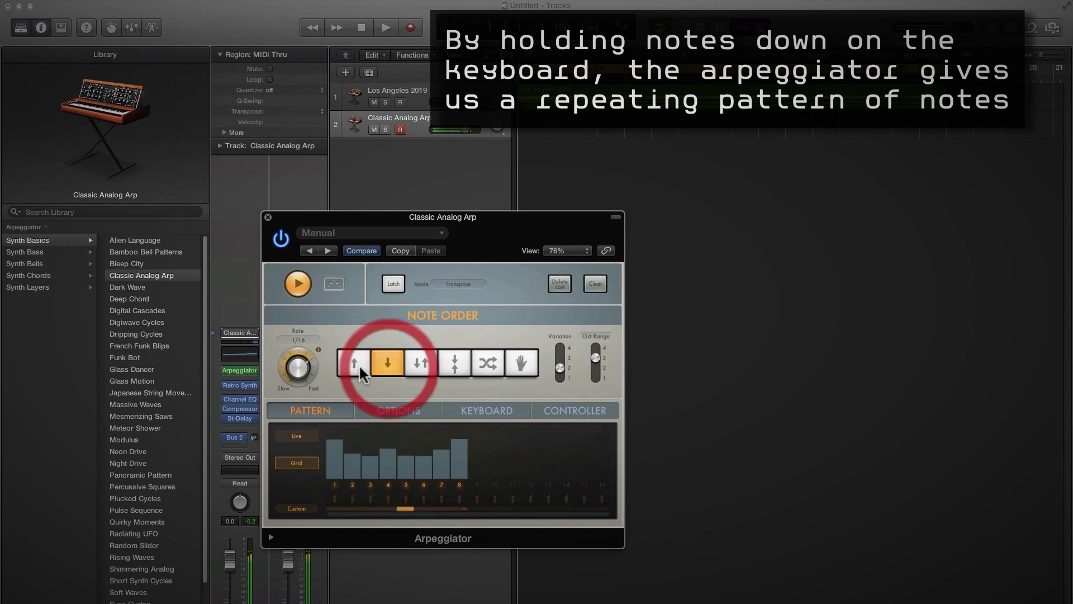
pyautogui.click(353, 363)
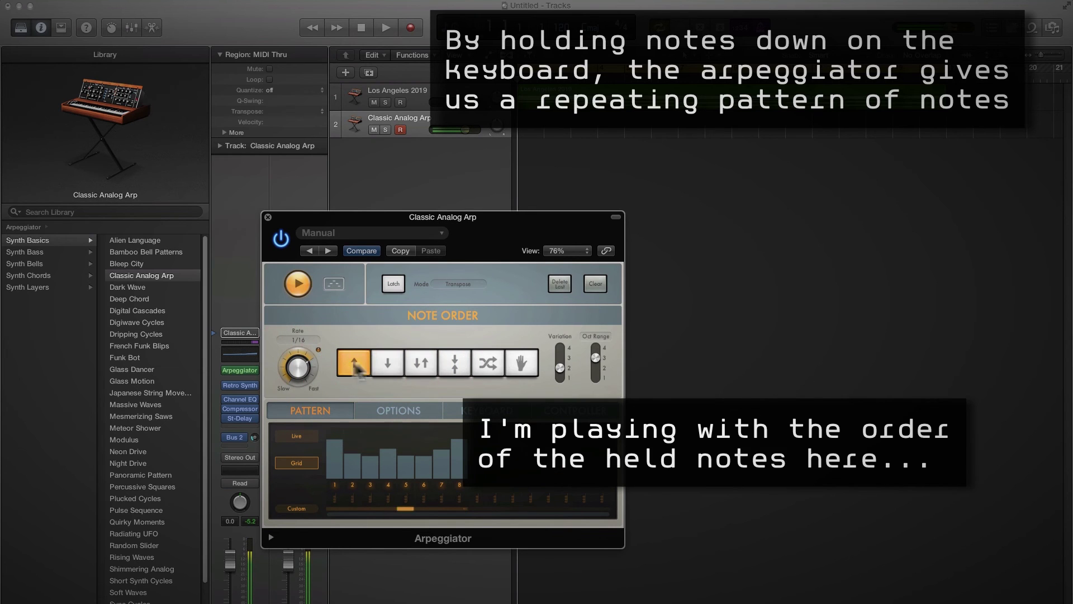
pyautogui.click(421, 364)
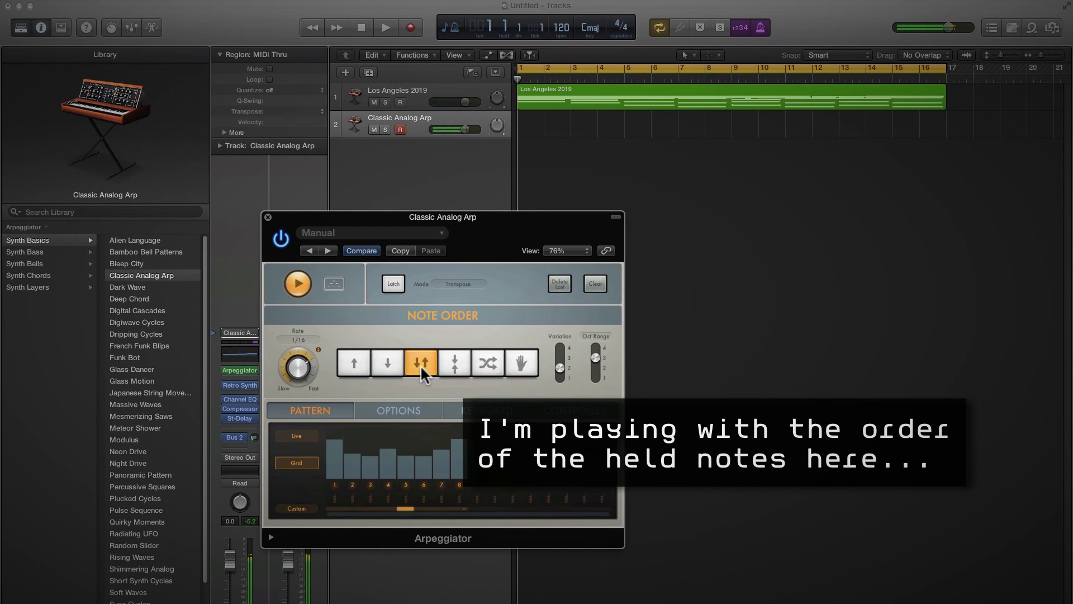
# - Latch the held notes and set the Arpeggiator's Oct Range to 2 and Variation to 4
pyautogui.click(392, 283)
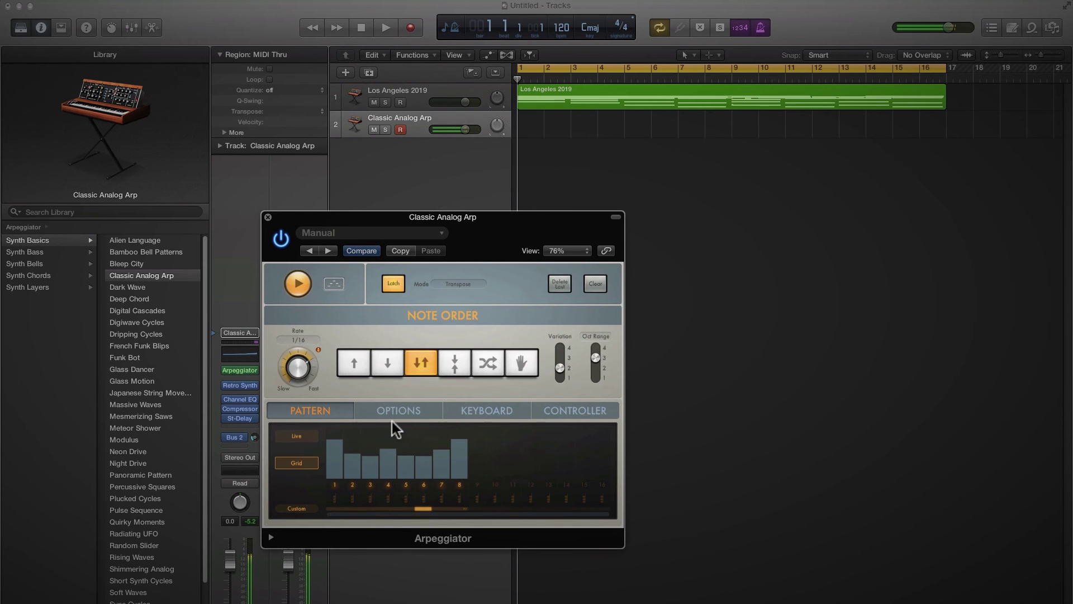
pyautogui.click(595, 347)
pyautogui.click(558, 359)
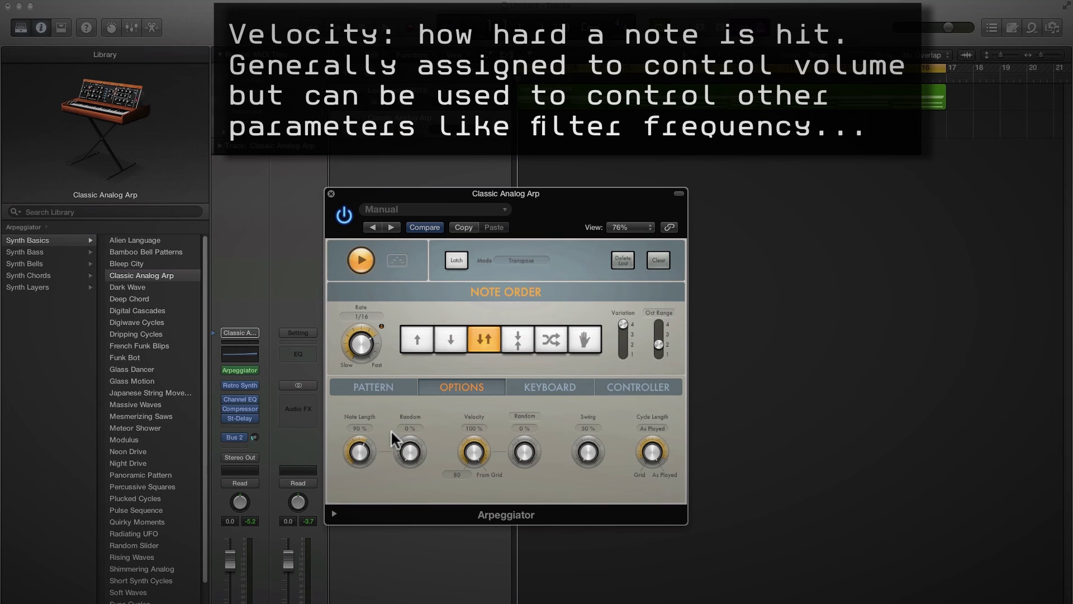
# - Turn Latch on and set the Arpeggiator's note length to 7% with its randomization at about 56%
pyautogui.click(456, 260)
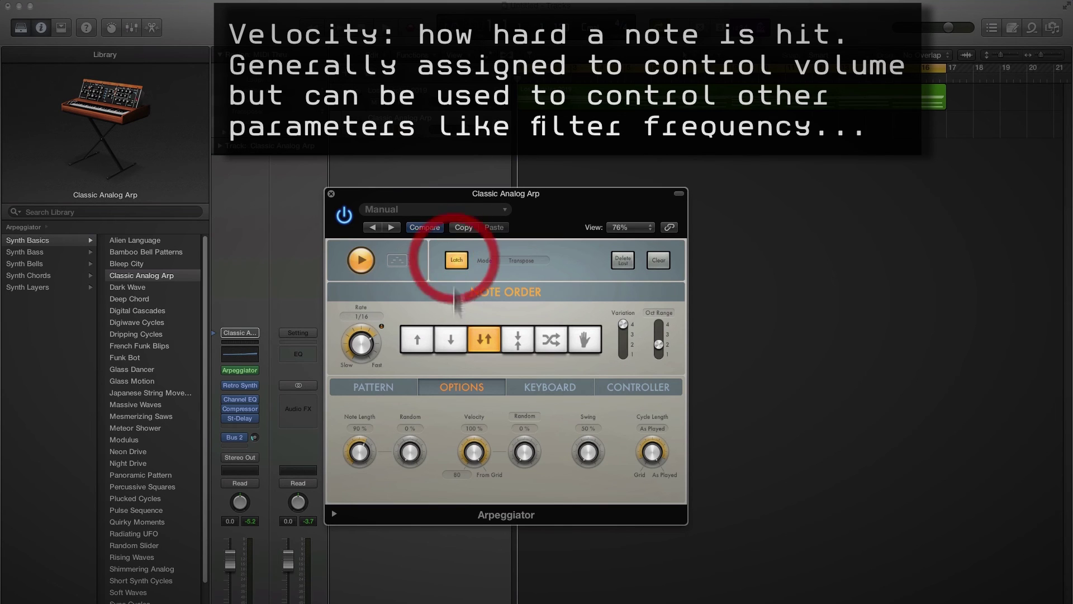
pyautogui.moveTo(358, 457); pyautogui.dragTo(356, 485)
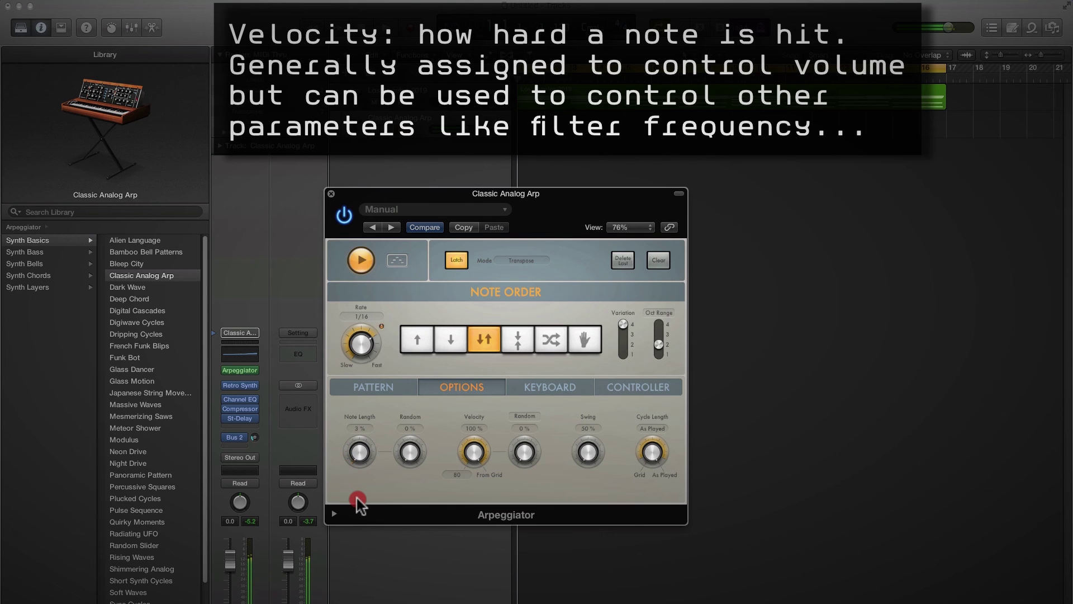
pyautogui.moveTo(413, 461); pyautogui.dragTo(404, 423)
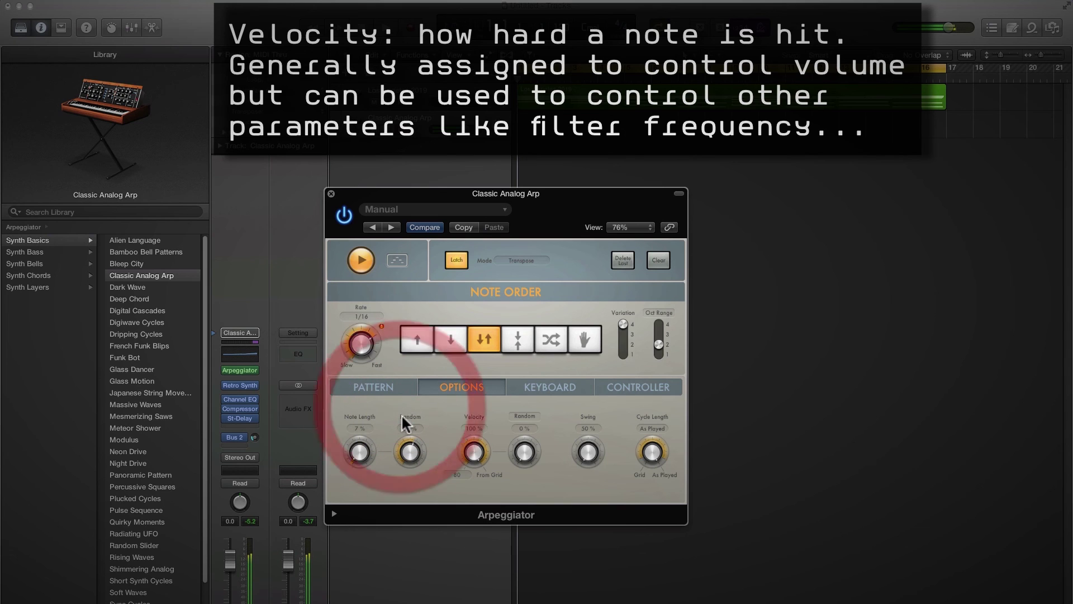
# - Set the Arpeggiator's velocity randomization to 92% and try different swing and note length amounts
pyautogui.moveTo(523, 452); pyautogui.dragTo(504, 381)
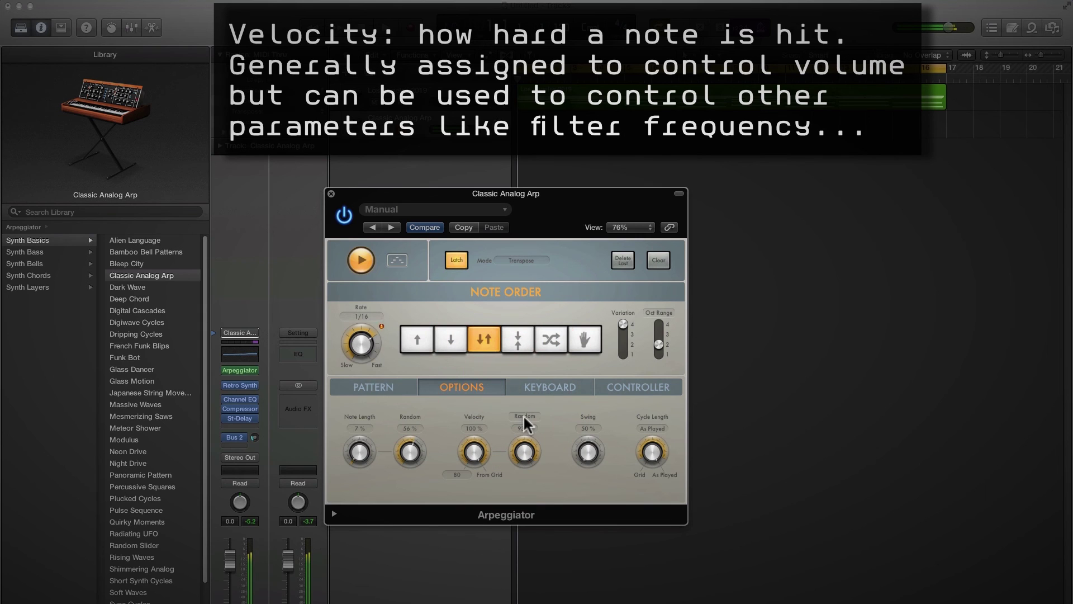
pyautogui.moveTo(584, 467); pyautogui.dragTo(577, 420)
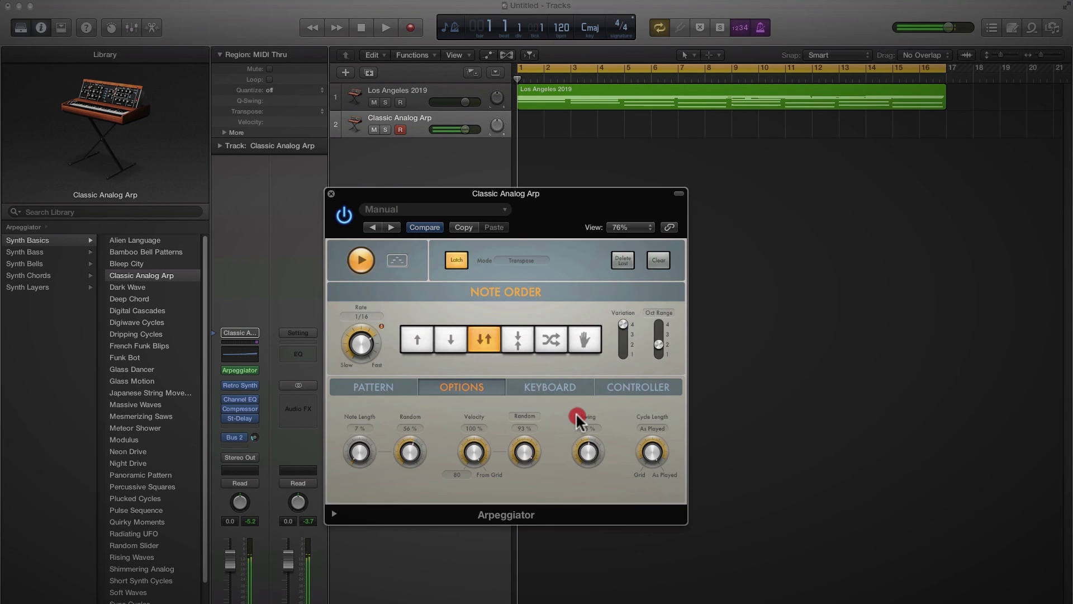
pyautogui.moveTo(577, 423); pyautogui.dragTo(575, 491)
pyautogui.moveTo(361, 452); pyautogui.dragTo(410, 477)
# - Turn on chord playback for steps 4 and 6 of the Arpeggiator's grid pattern
pyautogui.click(386, 388)
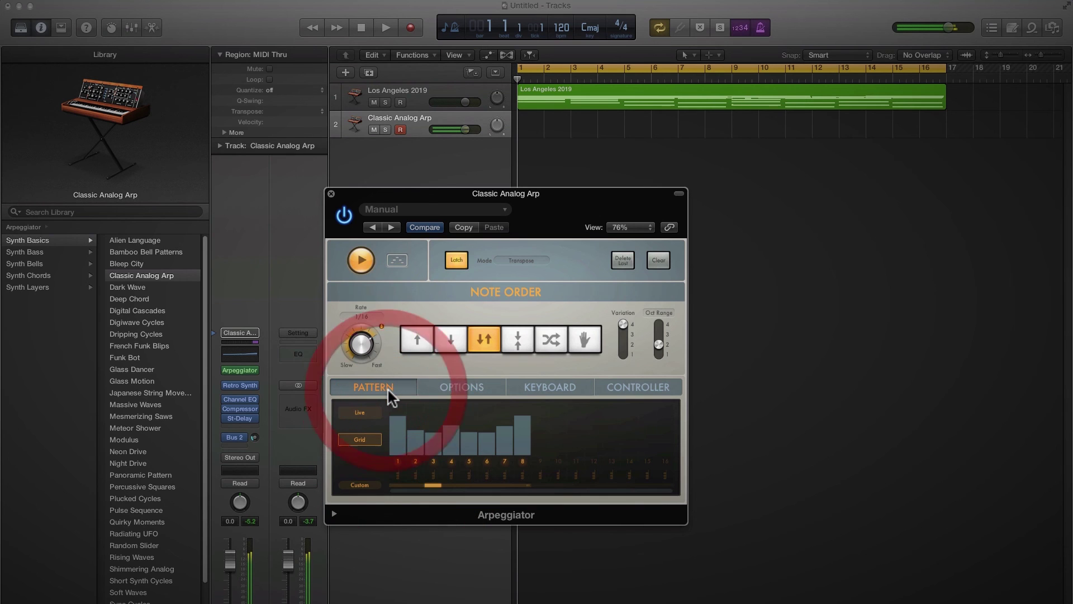
pyautogui.click(450, 476)
pyautogui.click(487, 476)
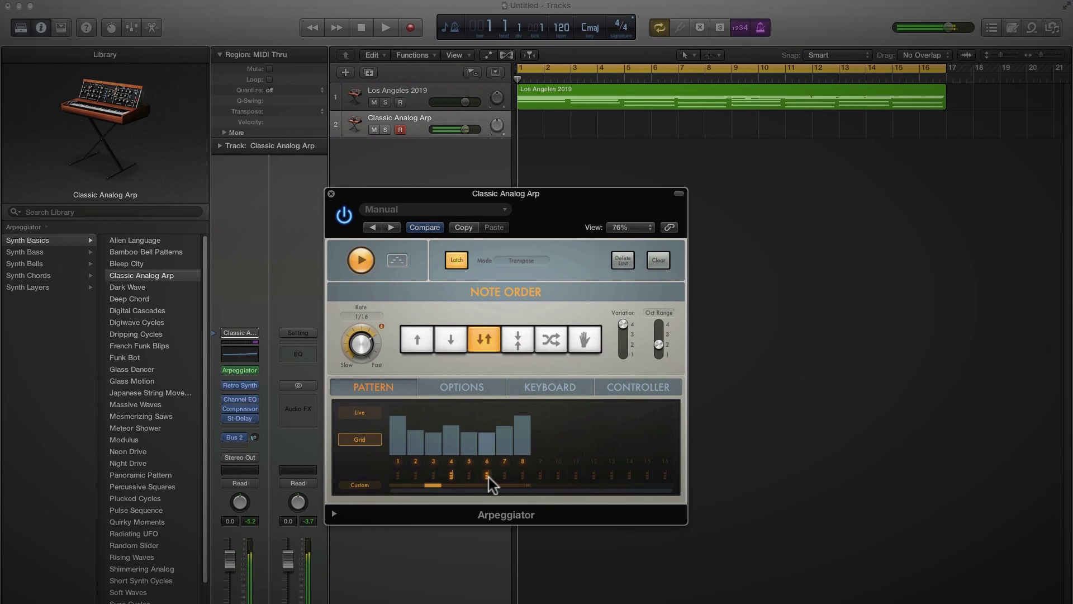
pyautogui.moveTo(464, 194); pyautogui.dragTo(655, 199)
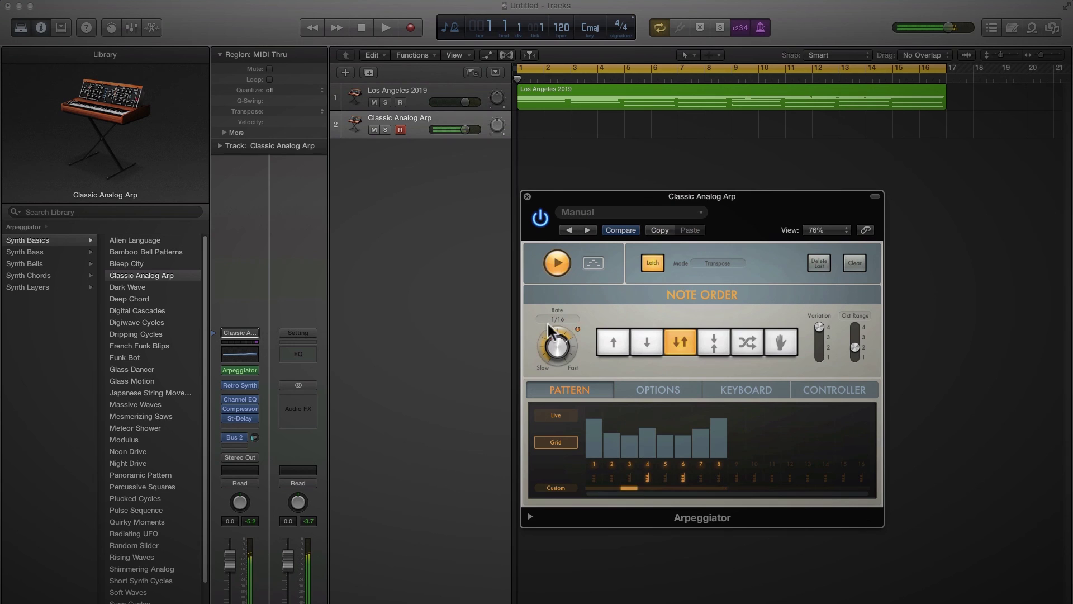
# - Turn Latch off, enable chord playback for grid pattern step 8, and arrange the Retro Synth and Arpeggiator windows side by side
pyautogui.click(653, 262)
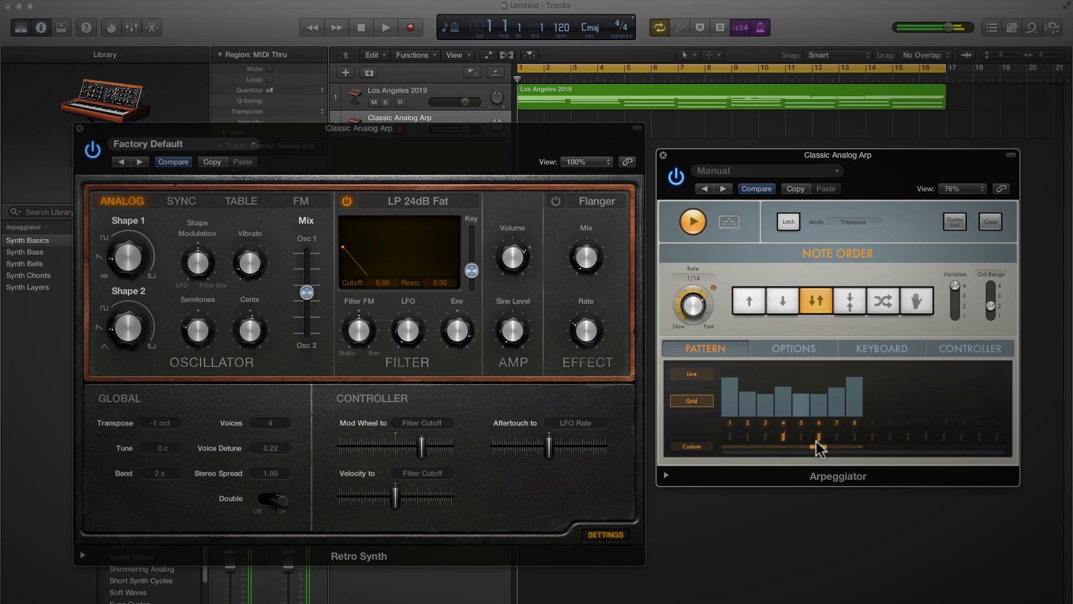
pyautogui.click(854, 437)
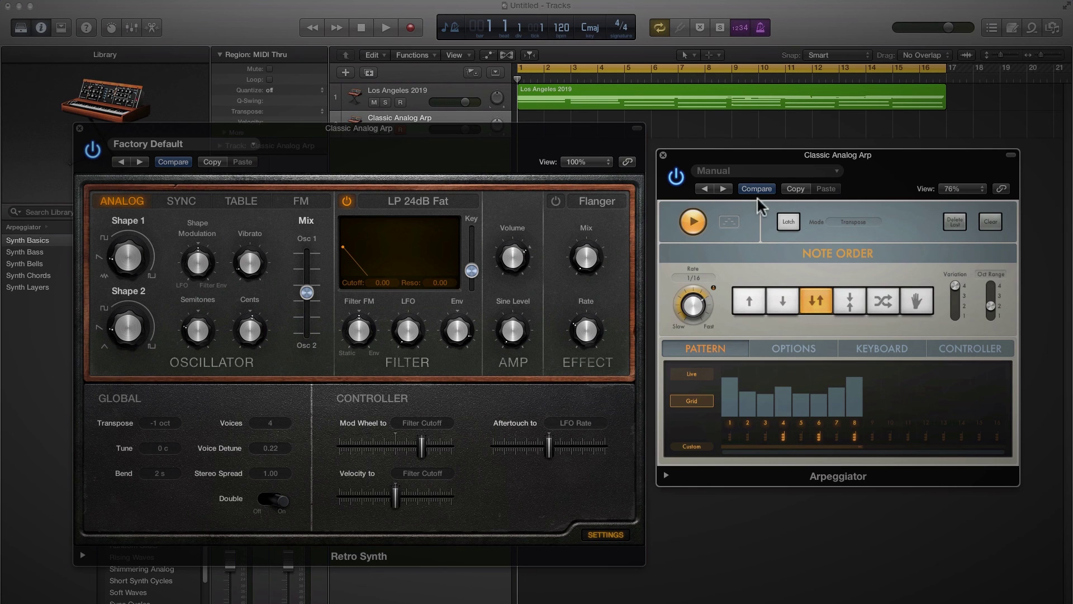
pyautogui.moveTo(733, 161); pyautogui.dragTo(742, 210)
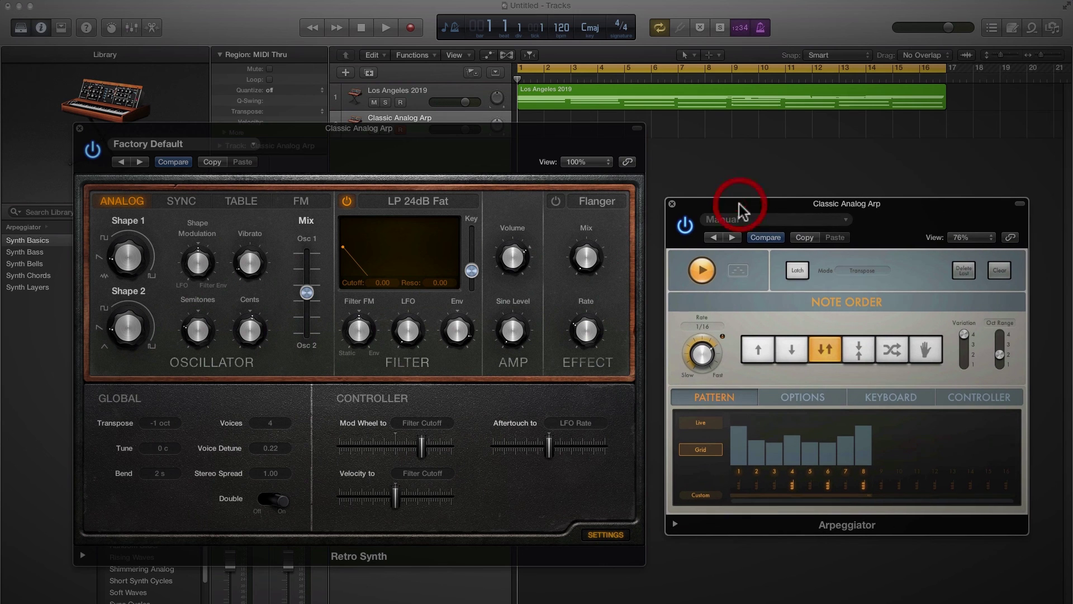
pyautogui.moveTo(441, 147); pyautogui.dragTo(416, 194)
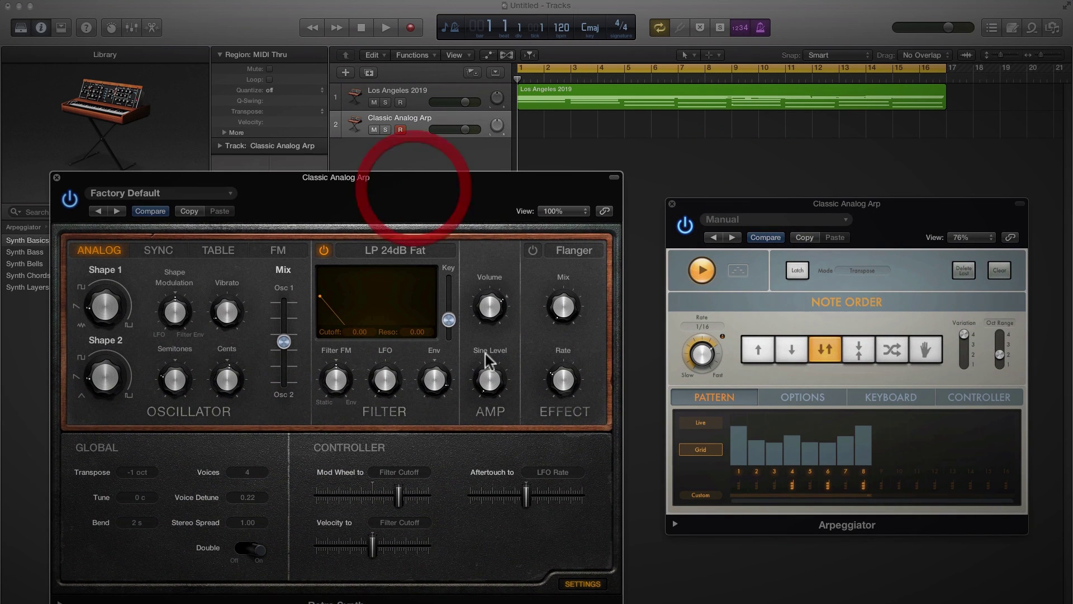
# - Record a MIDI performance on the Classic Analog Arp track across the 16-bar cycle, alongside the Los Angeles 2019 pad
pyautogui.click(568, 101)
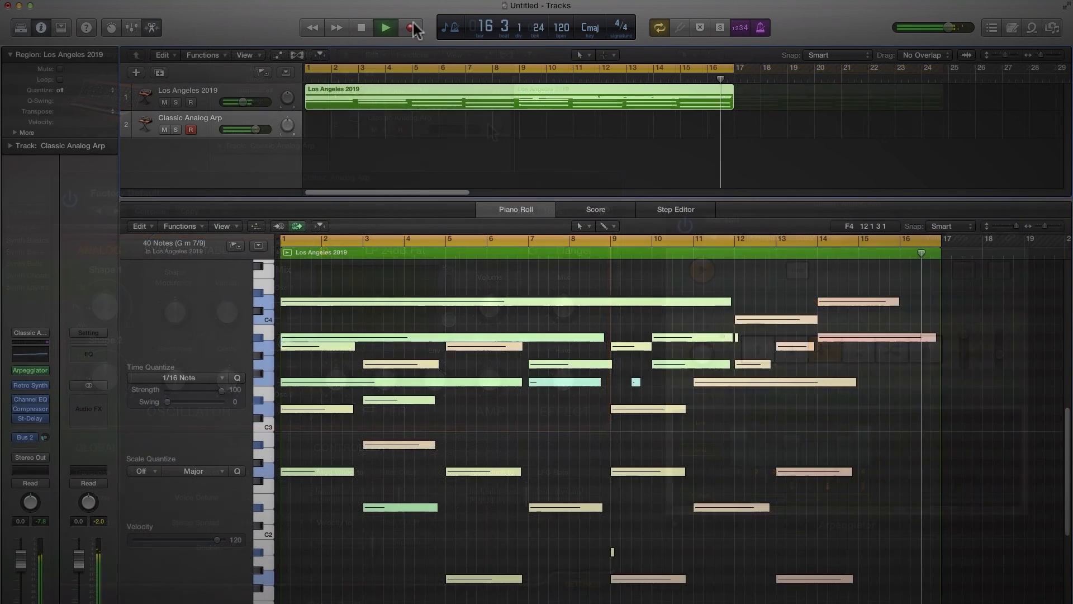
pyautogui.click(414, 28)
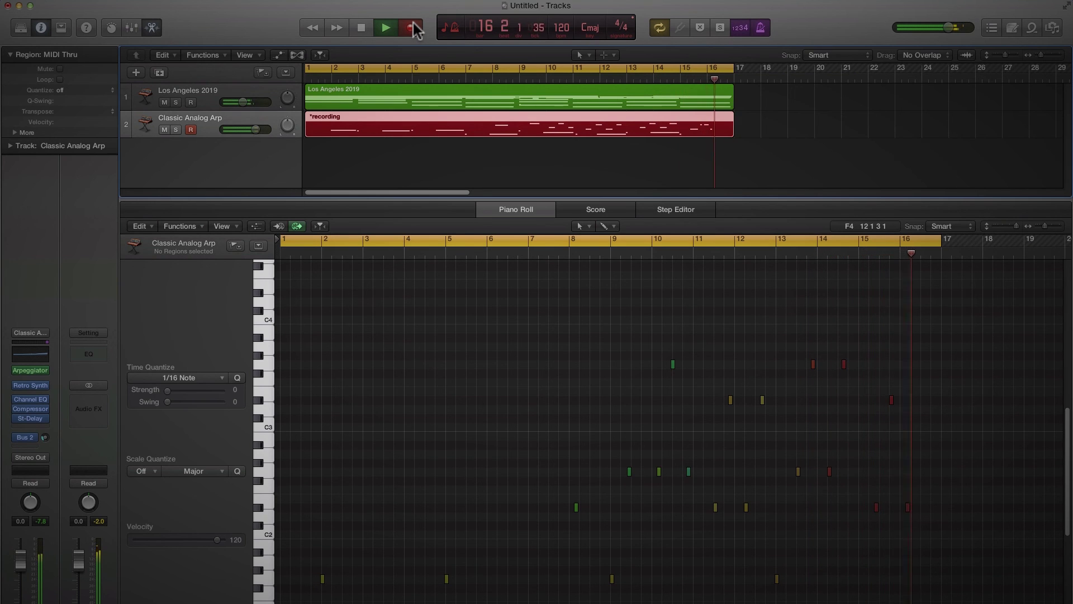
pyautogui.press('space')
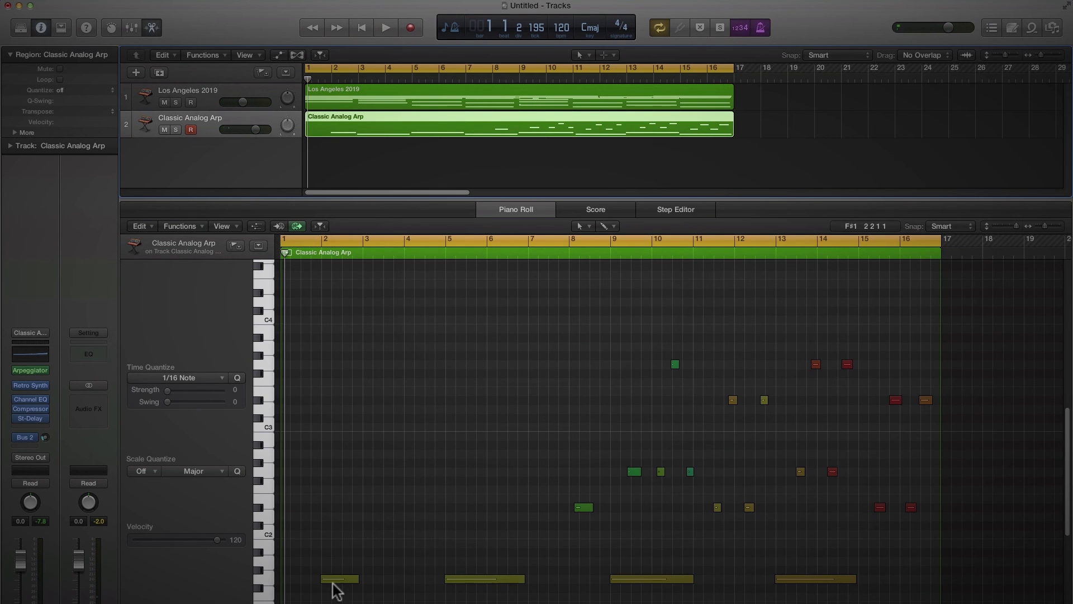
# - Extend the first low note's start back to bar 1 and quantize all notes in the Classic Analog Arp region to 1/16
pyautogui.moveTo(322, 579); pyautogui.dragTo(280, 581)
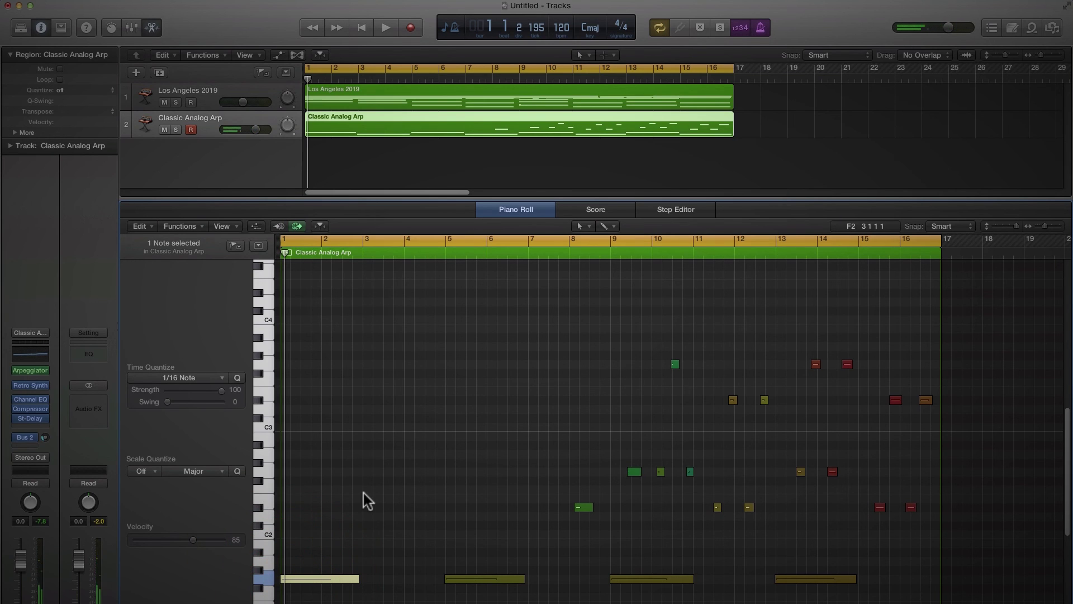
pyautogui.click(363, 493)
pyautogui.press('super+a')
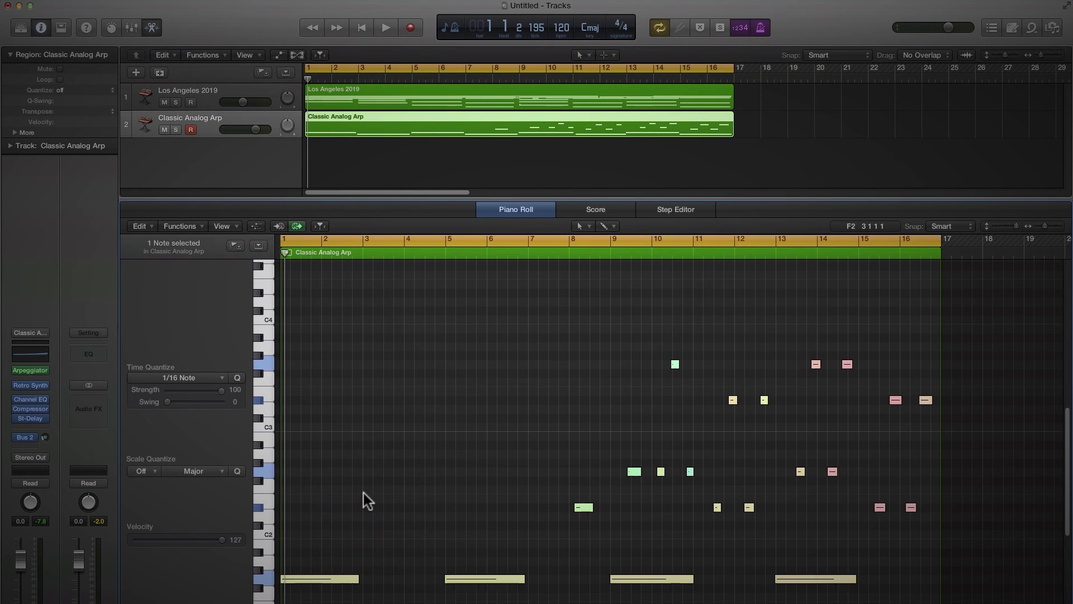
pyautogui.click(240, 377)
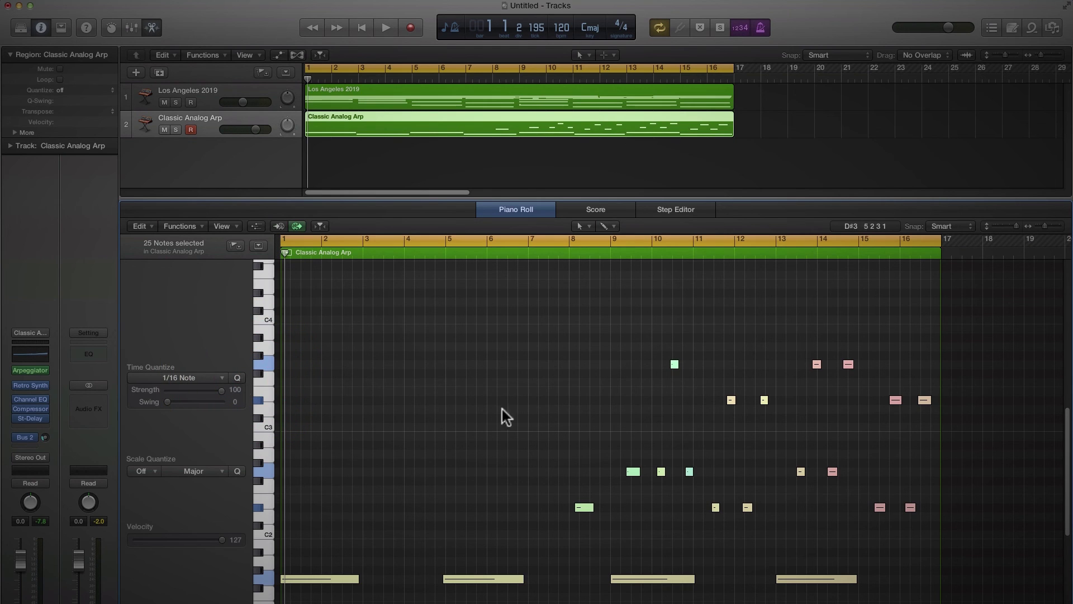
# - Close the Piano Roll and play both tracks from bar 1 with the metronome turned off
pyautogui.press('Return')
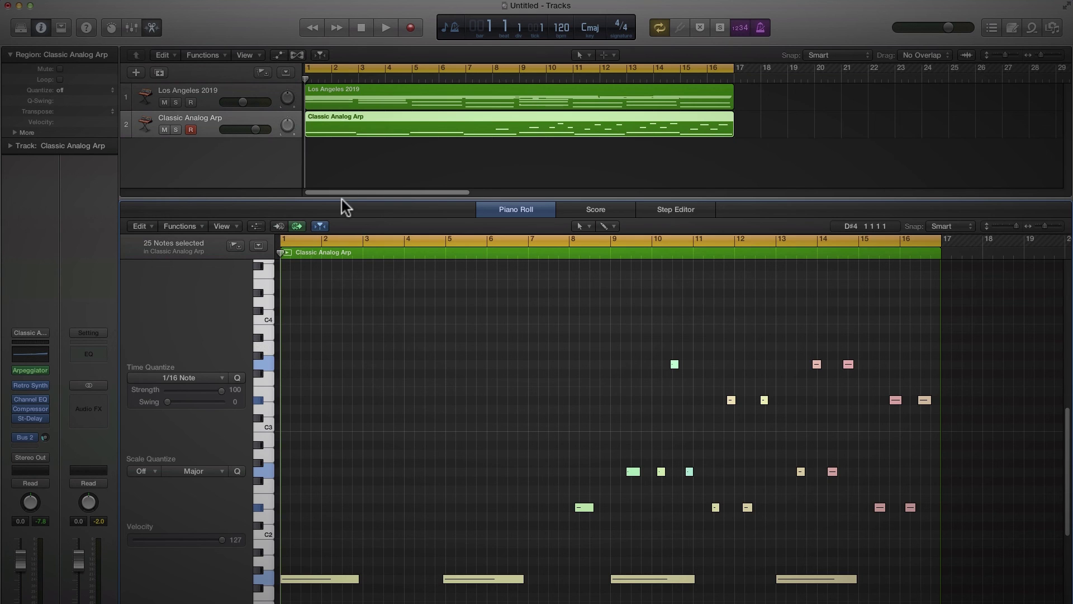
pyautogui.press('e')
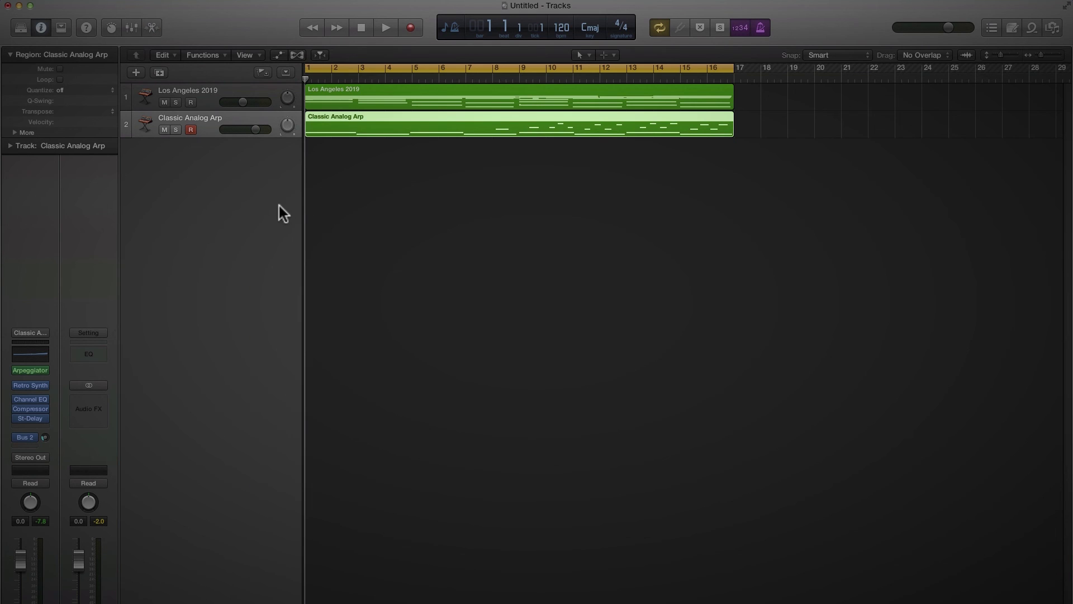
pyautogui.press('space')
pyautogui.click(761, 27)
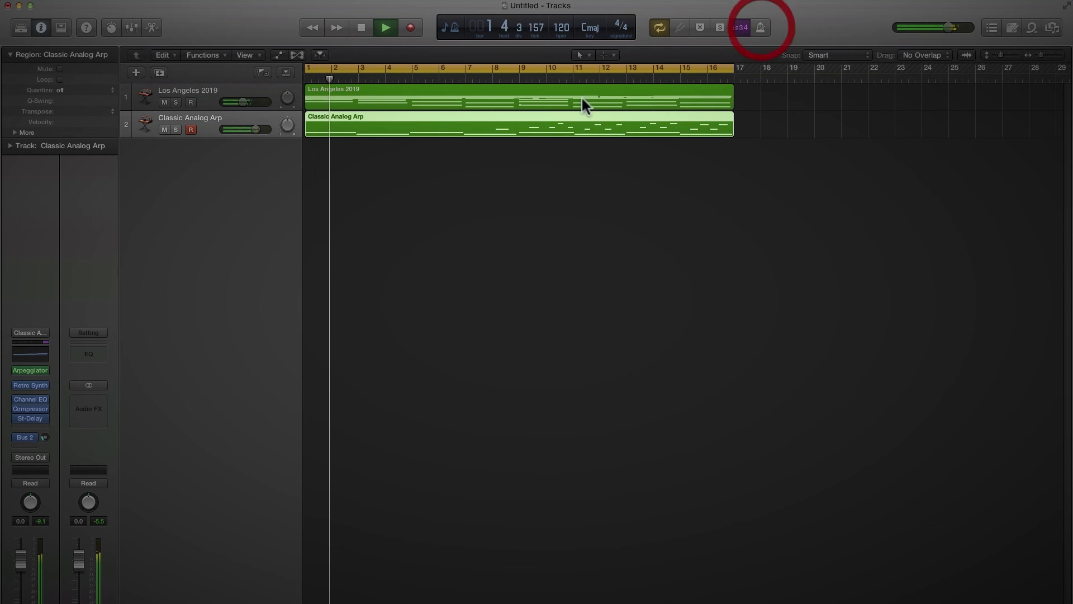
# - Open the Retro Synth on the Classic Analog Arp track, raise its filter cutoff to 0.09 and adjust the resonance during playback
pyautogui.click(27, 384)
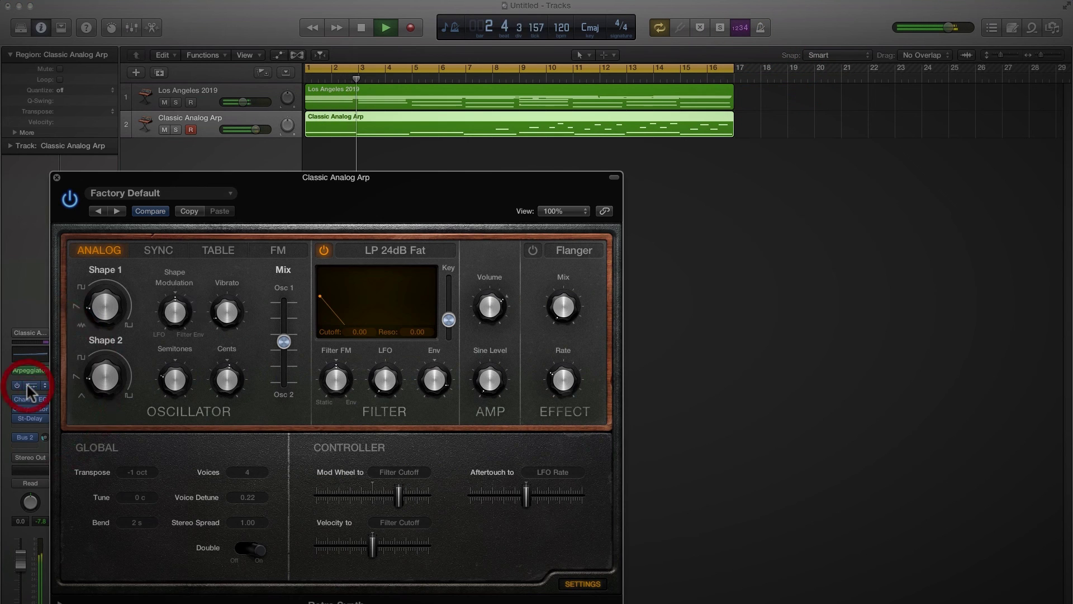
pyautogui.moveTo(367, 334)
pyautogui.mouseDown()
pyautogui.moveTo(368, 268)
pyautogui.moveTo(367, 319)
pyautogui.mouseUp()
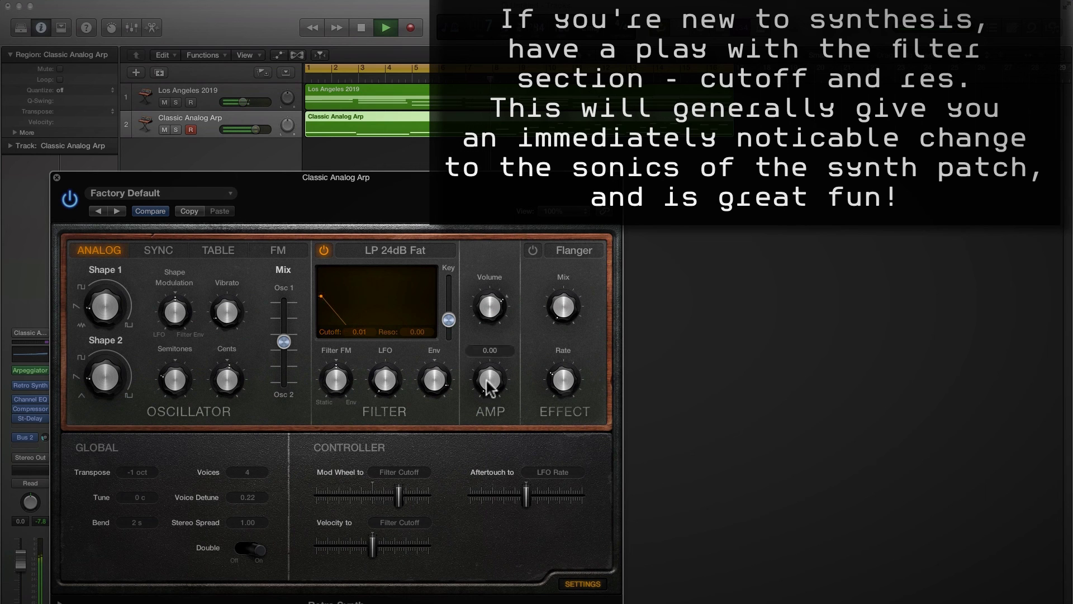
pyautogui.click(426, 398)
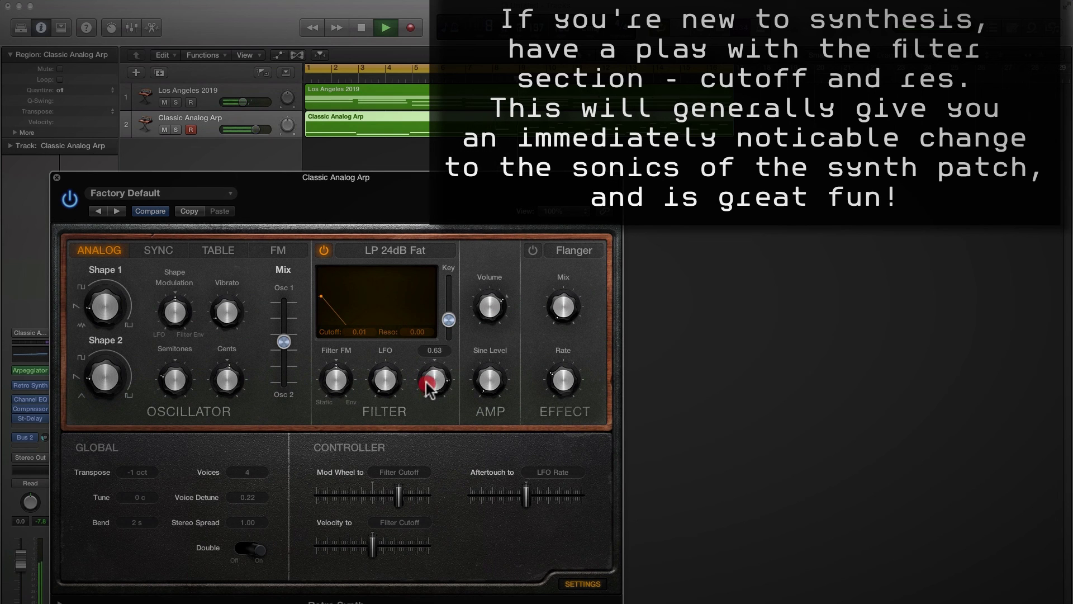
pyautogui.click(356, 332)
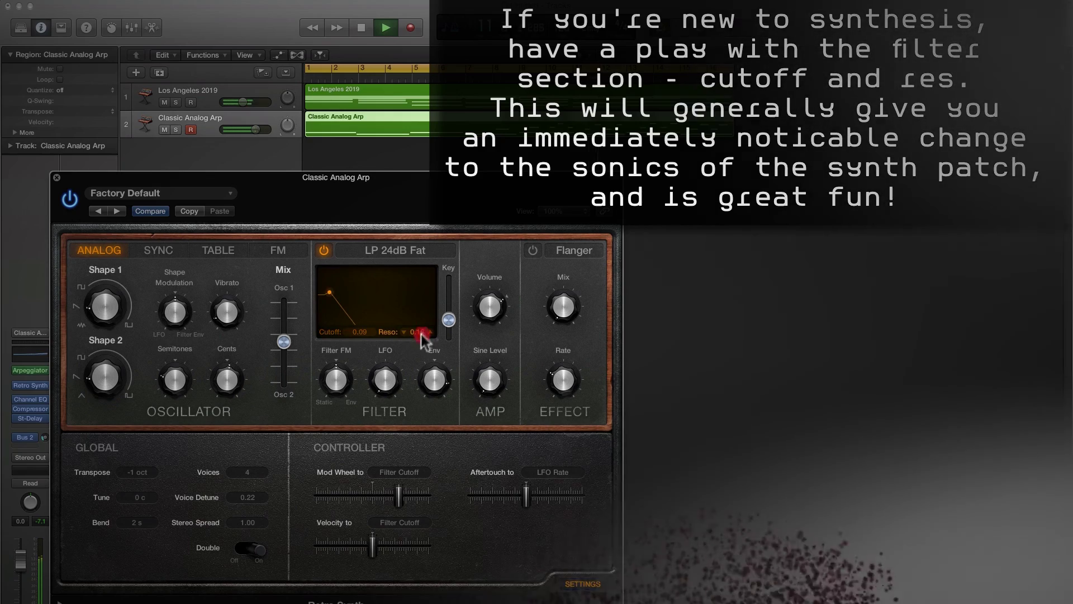
pyautogui.moveTo(418, 332); pyautogui.dragTo(418, 357)
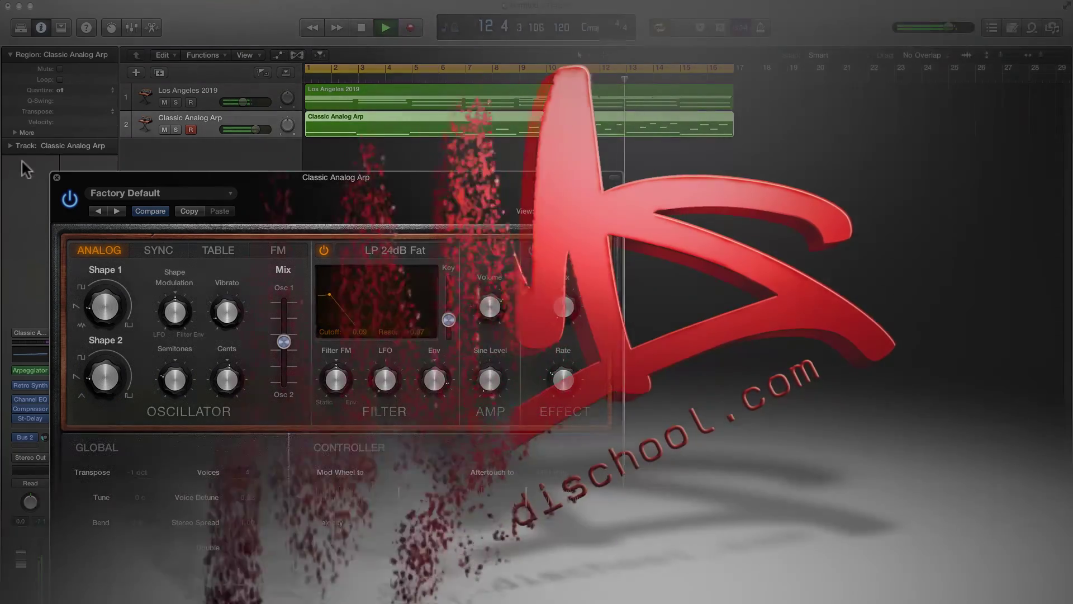